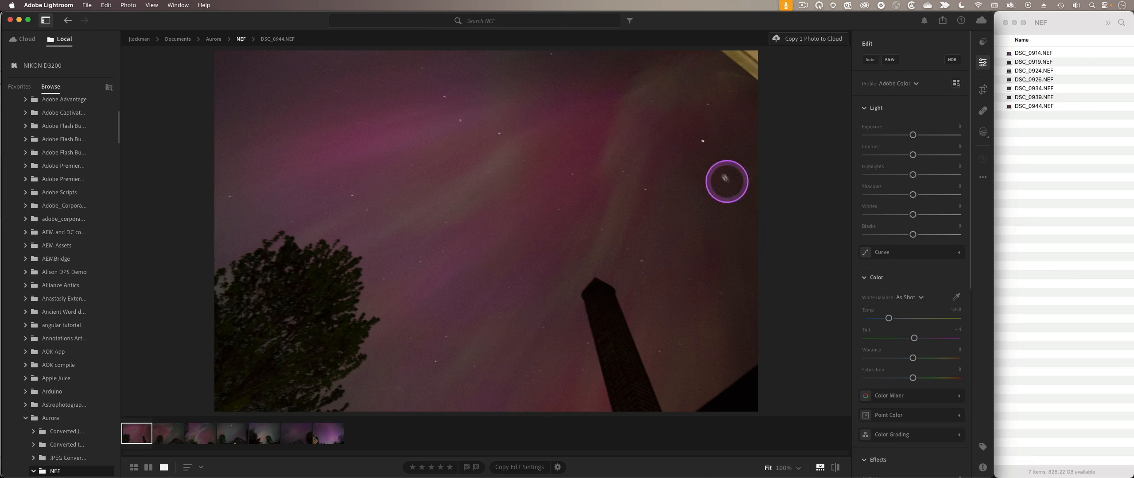
- Try brightening the whole DSC_0944.NEF photo by raising its overall exposure, and undo the change
{"action": "left_click", "coordinate": [542, 140]}
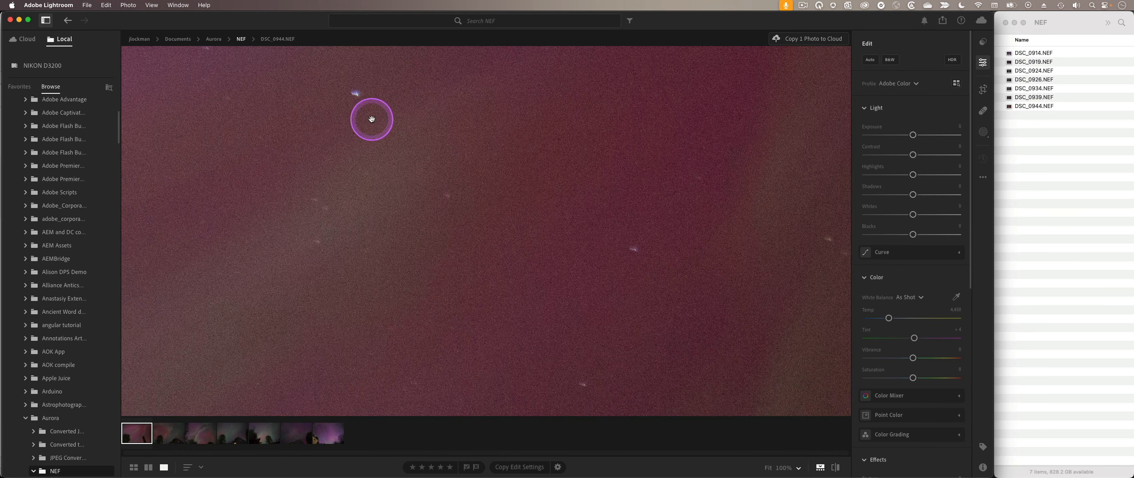
{"action": "left_click", "coordinate": [556, 226]}
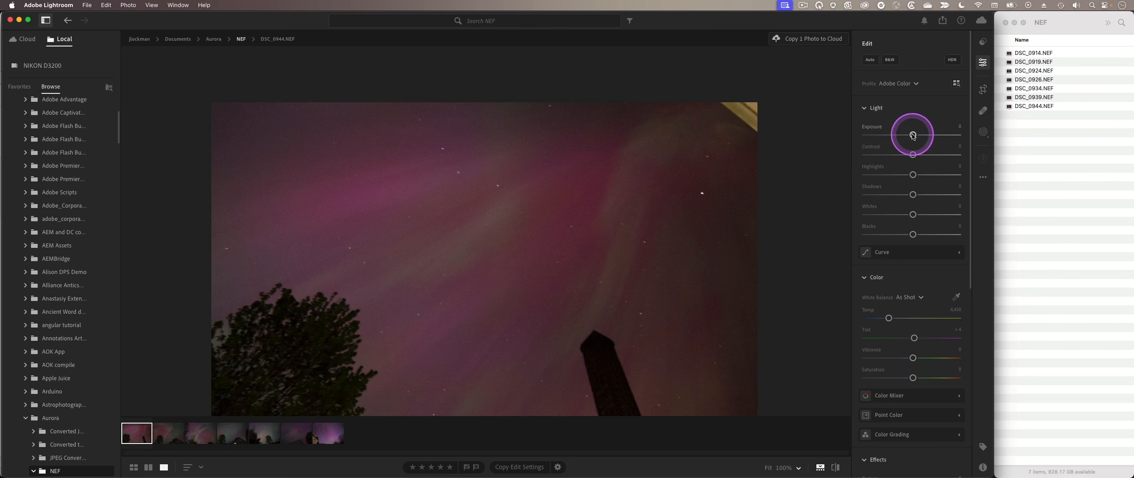
{"action": "left_click_drag", "start_coordinate": [913, 135], "coordinate": [933, 135]}
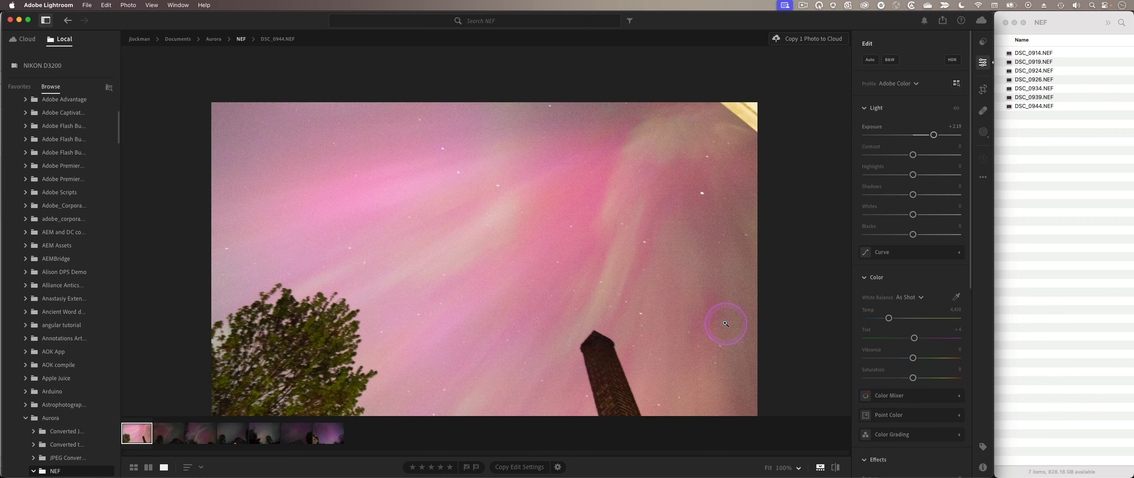
{"action": "key", "text": "super+z"}
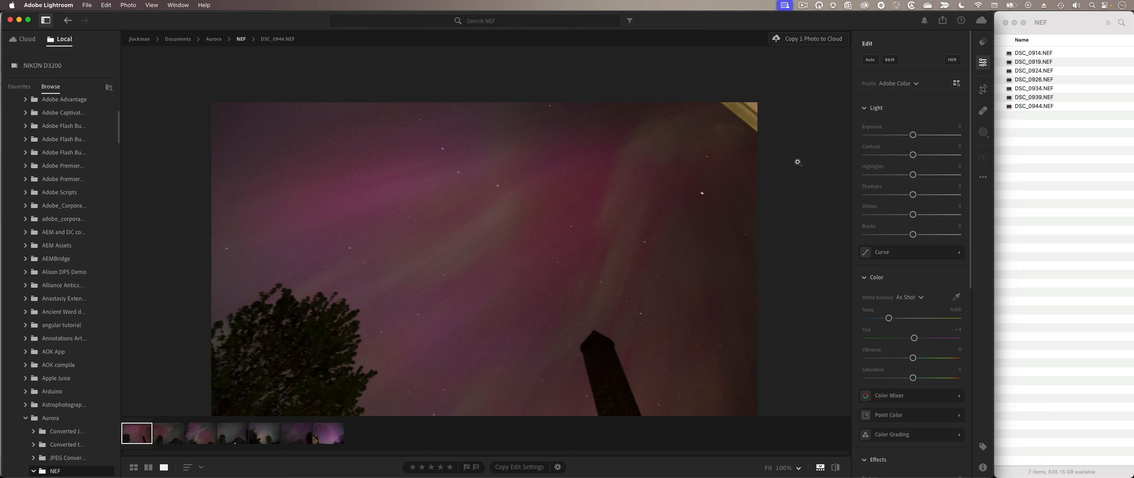
- Create a Sky mask on DSC_0944.NEF and raise the mask's exposure to about +1.52
{"action": "left_click", "coordinate": [983, 132]}
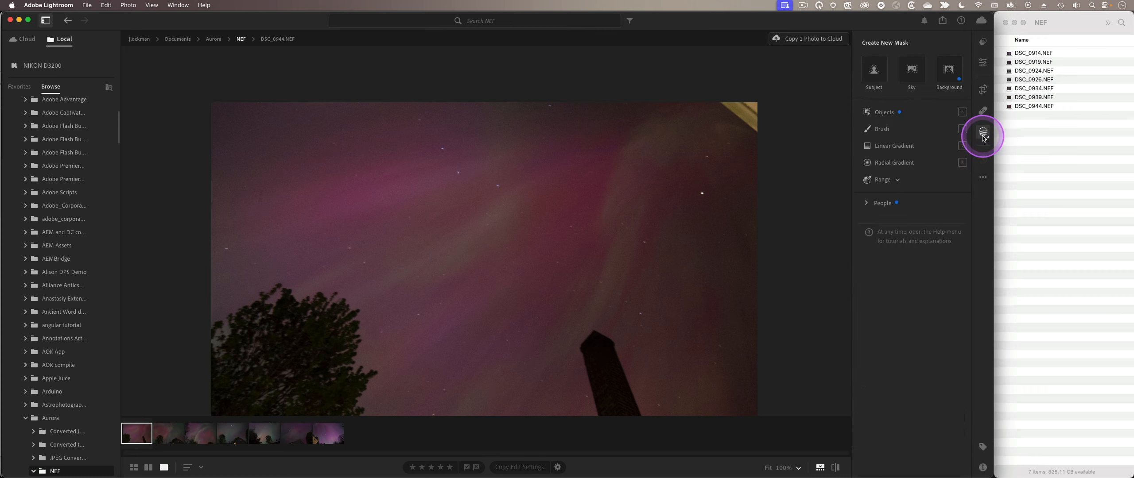
{"action": "left_click", "coordinate": [913, 70]}
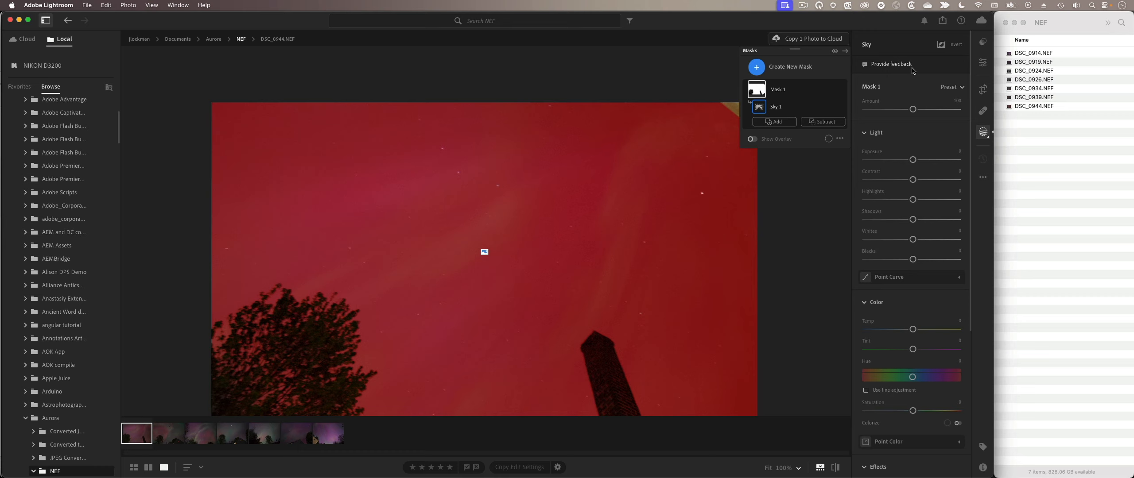
{"action": "left_click", "coordinate": [913, 160]}
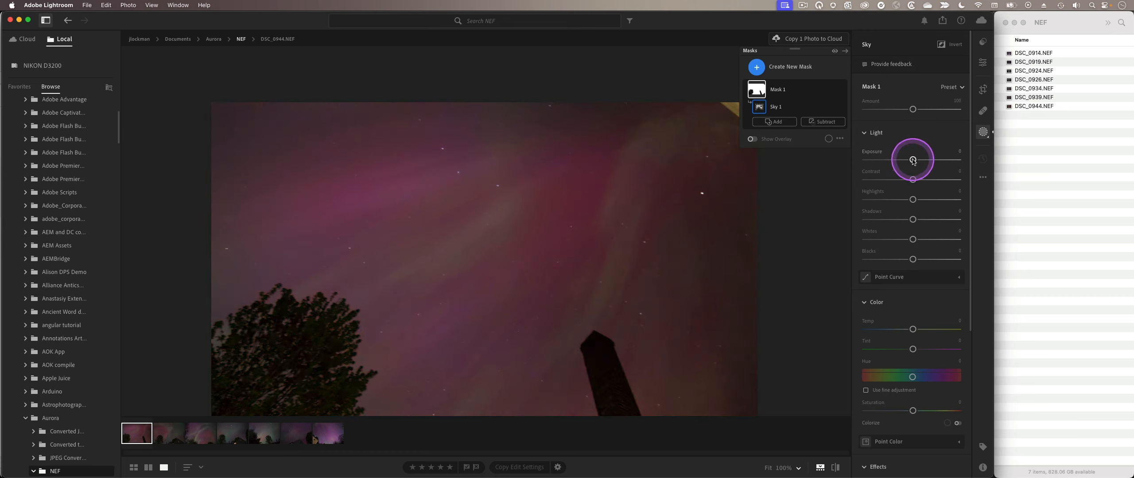
{"action": "left_click_drag", "start_coordinate": [912, 160], "coordinate": [931, 161]}
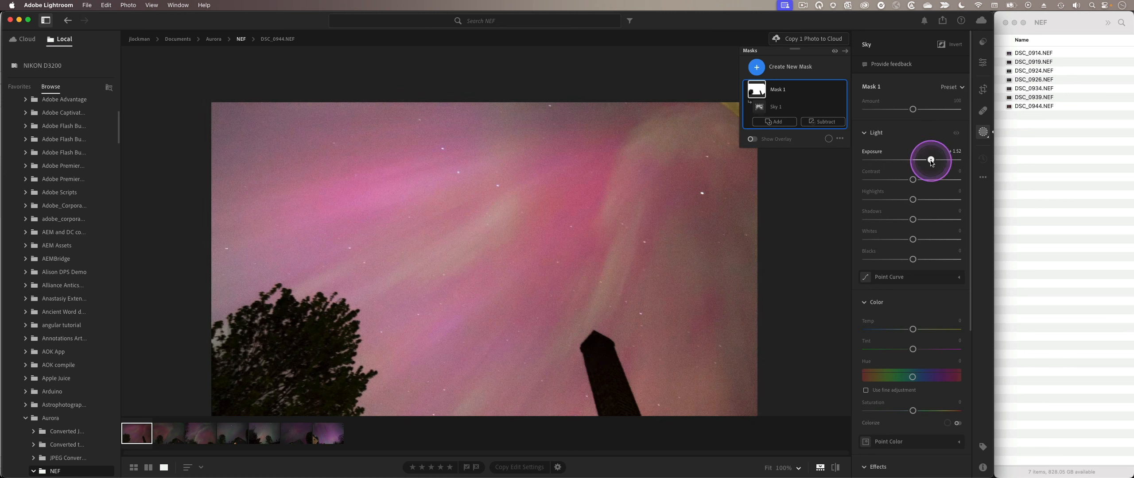
{"action": "left_click", "coordinate": [913, 239]}
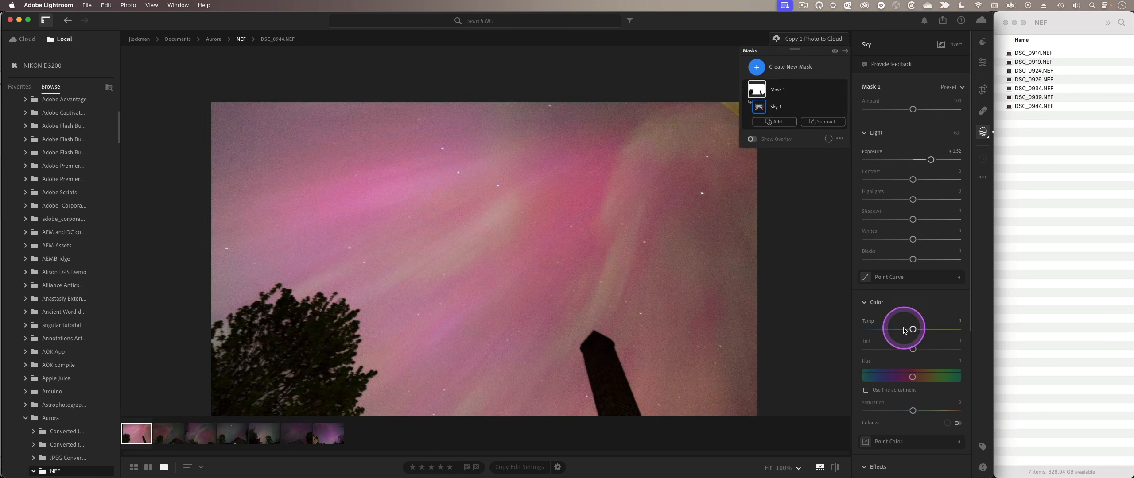
- Set the sky mask's saturation to about +60 and its dehaze to about +18
{"action": "scroll", "coordinate": [910, 327], "scroll_direction": "down", "scroll_amount": 4}
{"action": "left_click_drag", "start_coordinate": [913, 339], "coordinate": [941, 338]}
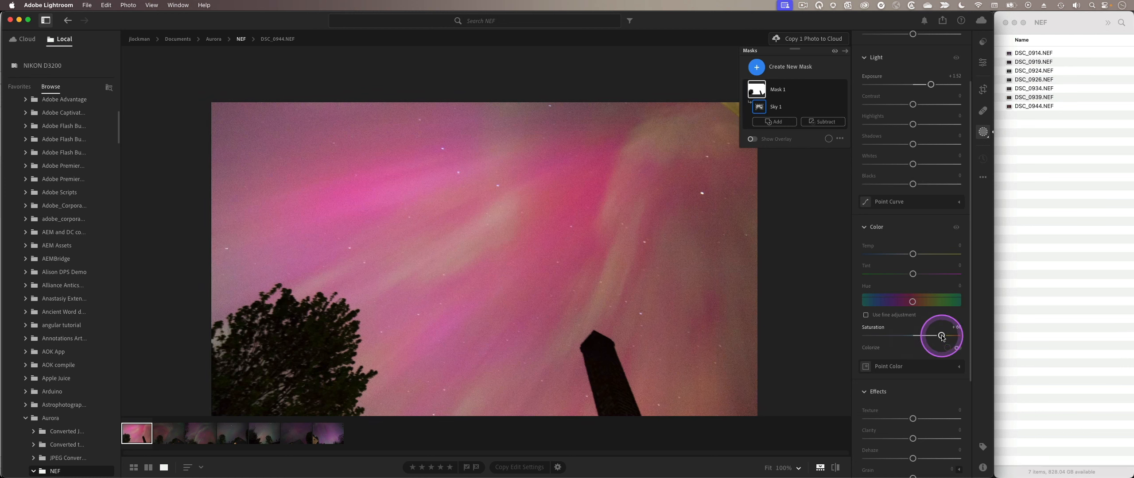
{"action": "scroll", "coordinate": [935, 341], "scroll_direction": "down", "scroll_amount": 4}
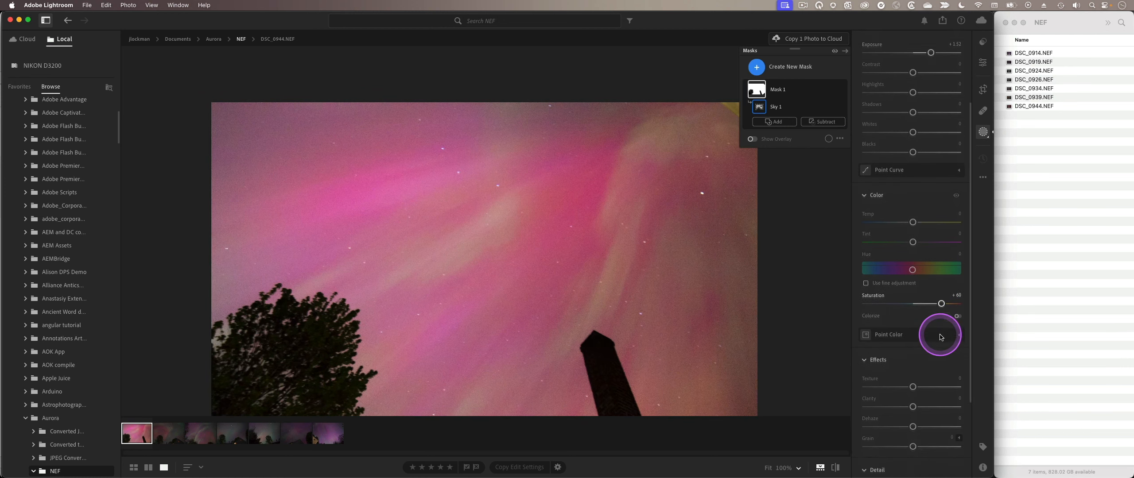
{"action": "left_click", "coordinate": [914, 364]}
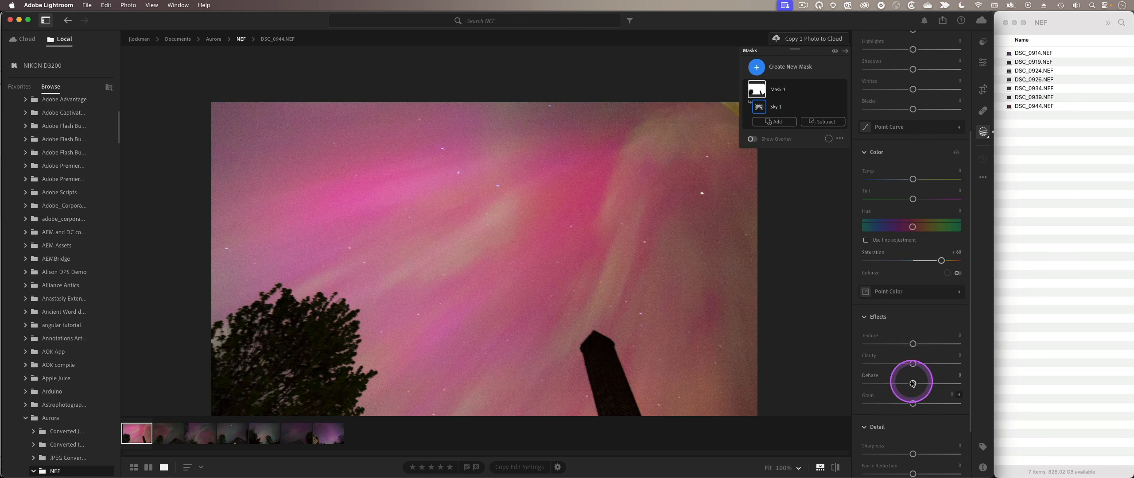
{"action": "left_click_drag", "start_coordinate": [912, 383], "coordinate": [922, 385]}
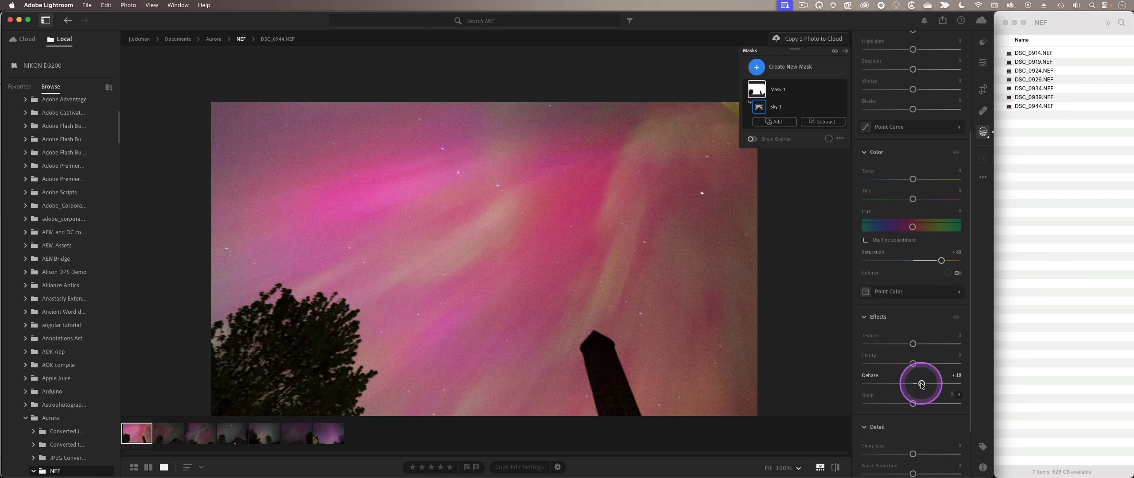
- Try a noise reduction of about +74 on the sky mask while inspecting the sky at 100%, and reset it to 0
{"action": "scroll", "coordinate": [903, 365], "scroll_direction": "down", "scroll_amount": 1}
{"action": "scroll", "coordinate": [903, 365], "scroll_direction": "down", "scroll_amount": 2}
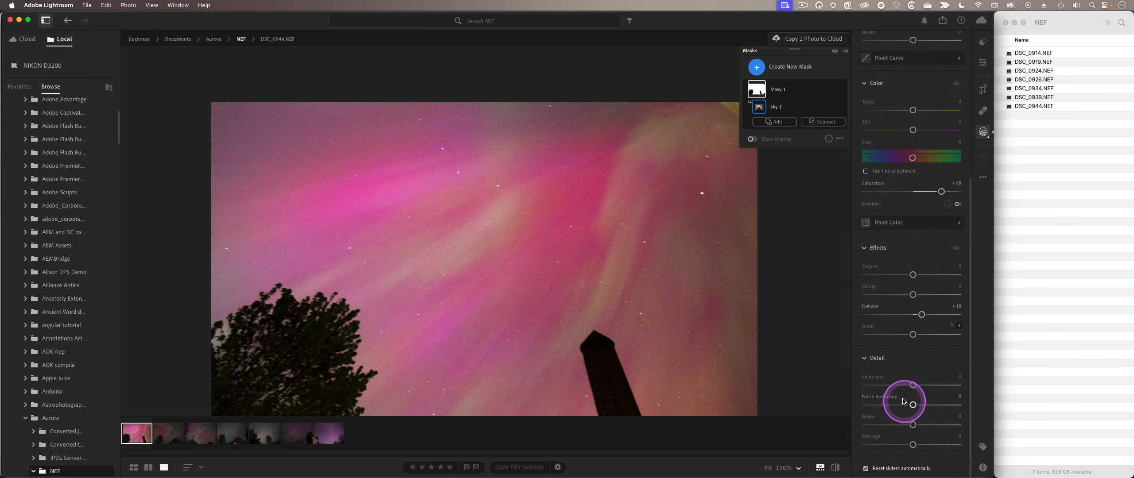
{"action": "scroll", "coordinate": [539, 232], "scroll_direction": "down", "scroll_amount": 2}
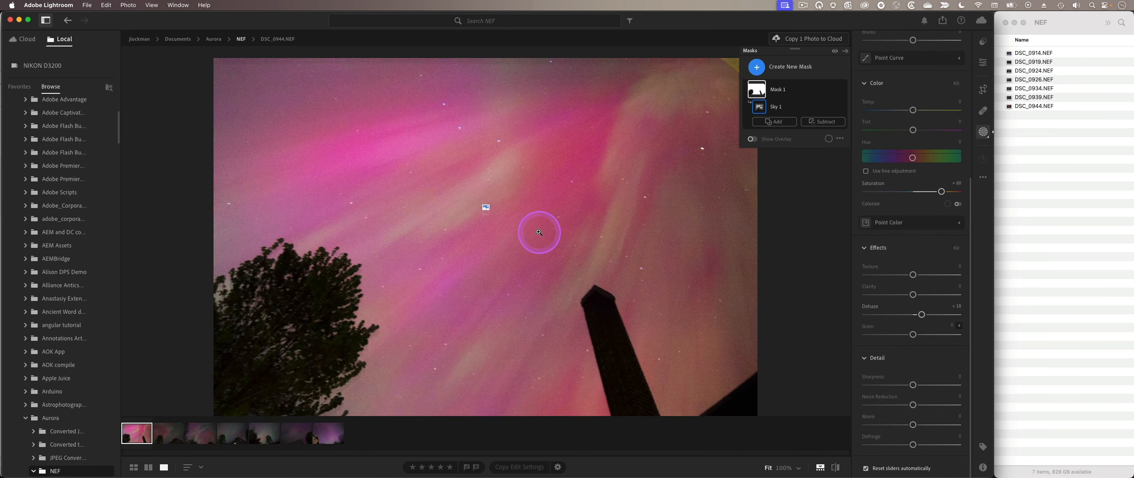
{"action": "left_click_drag", "start_coordinate": [533, 204], "coordinate": [605, 255]}
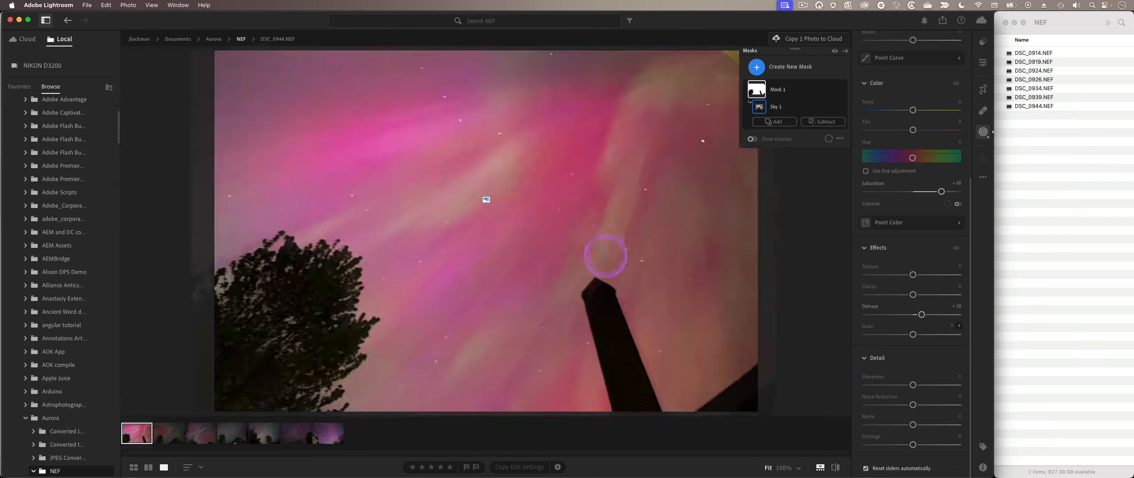
{"action": "left_click", "coordinate": [563, 198]}
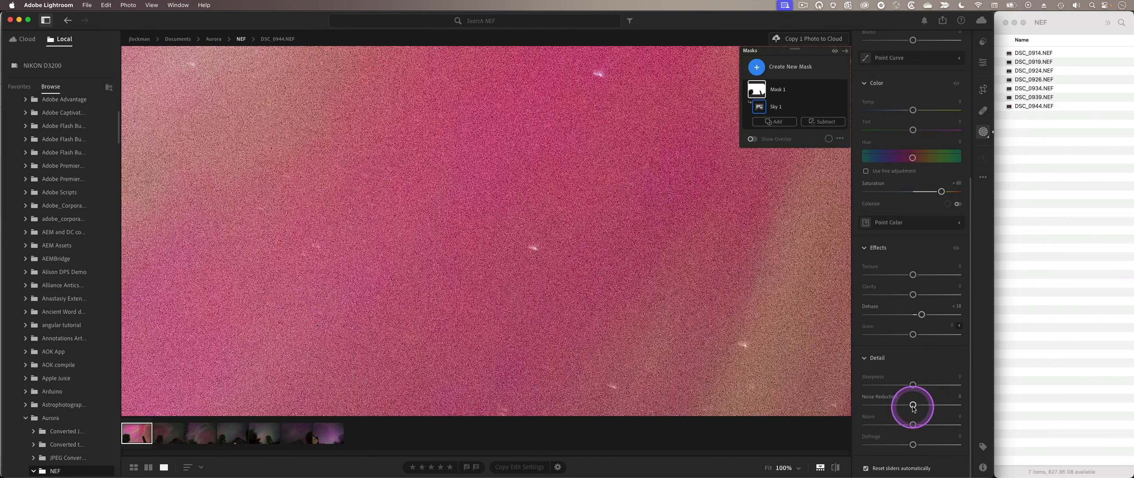
{"action": "left_click_drag", "start_coordinate": [912, 405], "coordinate": [947, 405]}
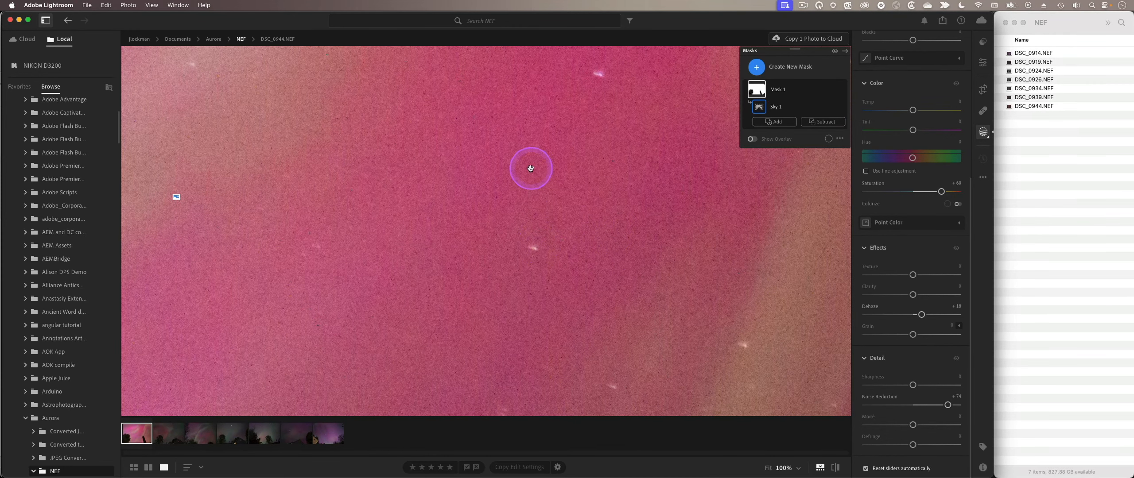
{"action": "left_click_drag", "start_coordinate": [947, 405], "coordinate": [912, 405]}
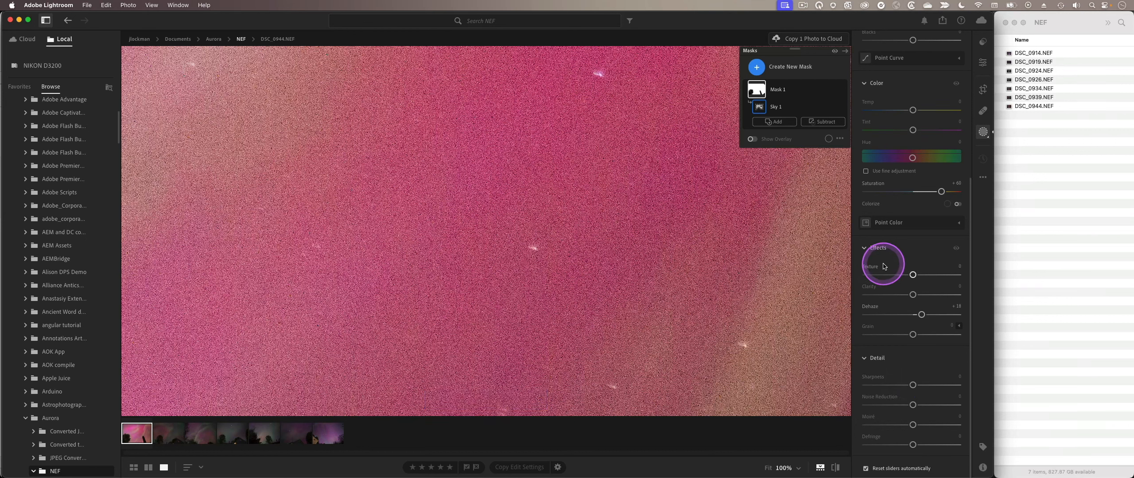
{"action": "scroll", "coordinate": [586, 234], "scroll_direction": "down", "scroll_amount": 10}
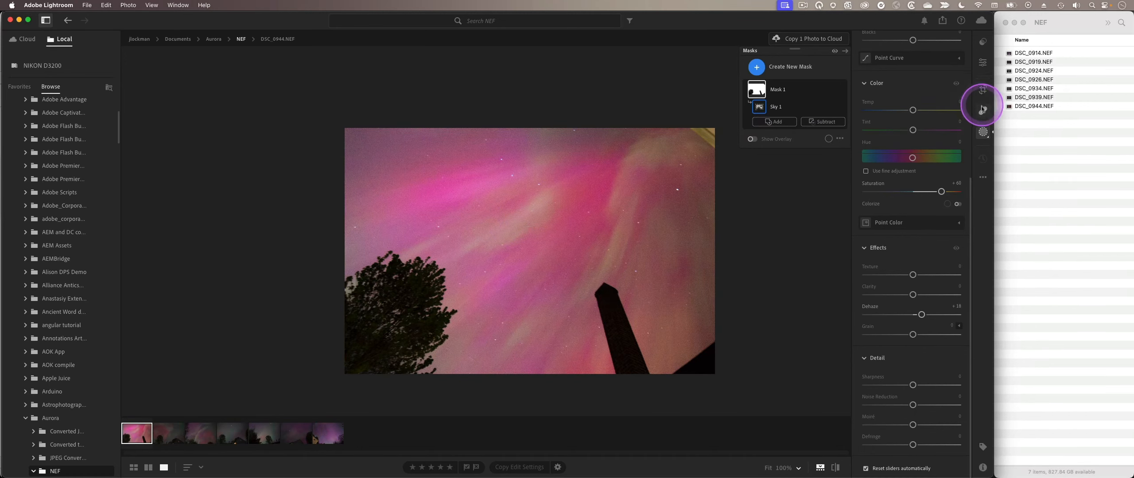
- Apply AI Denoise to the whole photo with an amount of 85, checking the stars in the preview, and save the result as a new DNG
{"action": "left_click", "coordinate": [982, 62]}
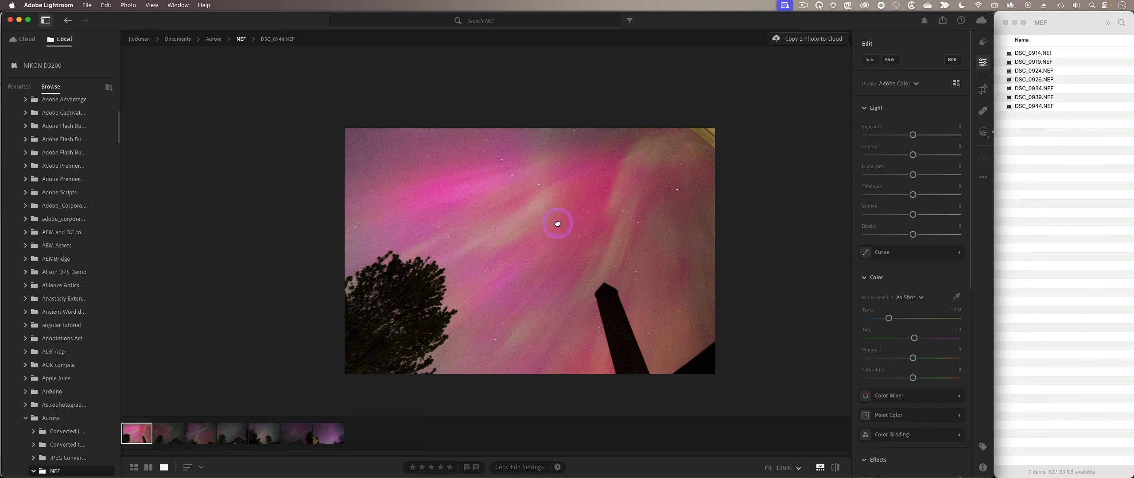
{"action": "left_click", "coordinate": [595, 226]}
{"action": "left_click_drag", "start_coordinate": [607, 226], "coordinate": [578, 230]}
{"action": "scroll", "coordinate": [894, 322], "scroll_direction": "down", "scroll_amount": 5}
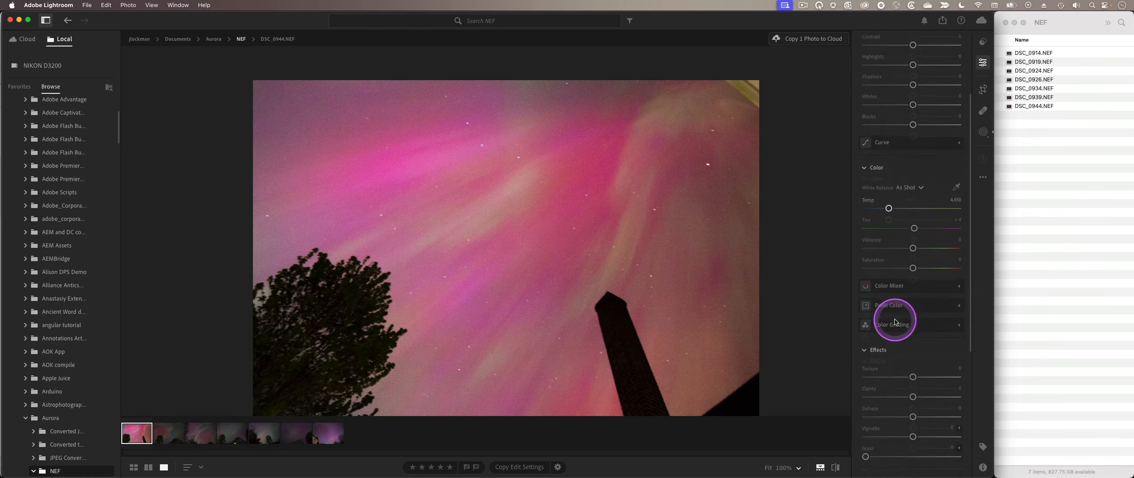
{"action": "scroll", "coordinate": [894, 322], "scroll_direction": "down", "scroll_amount": 5}
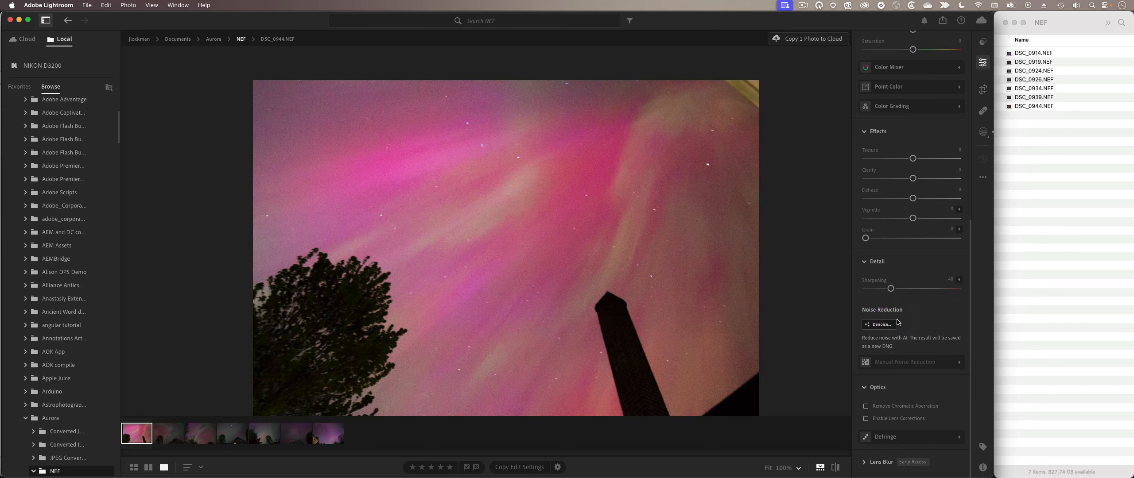
{"action": "left_click", "coordinate": [878, 325]}
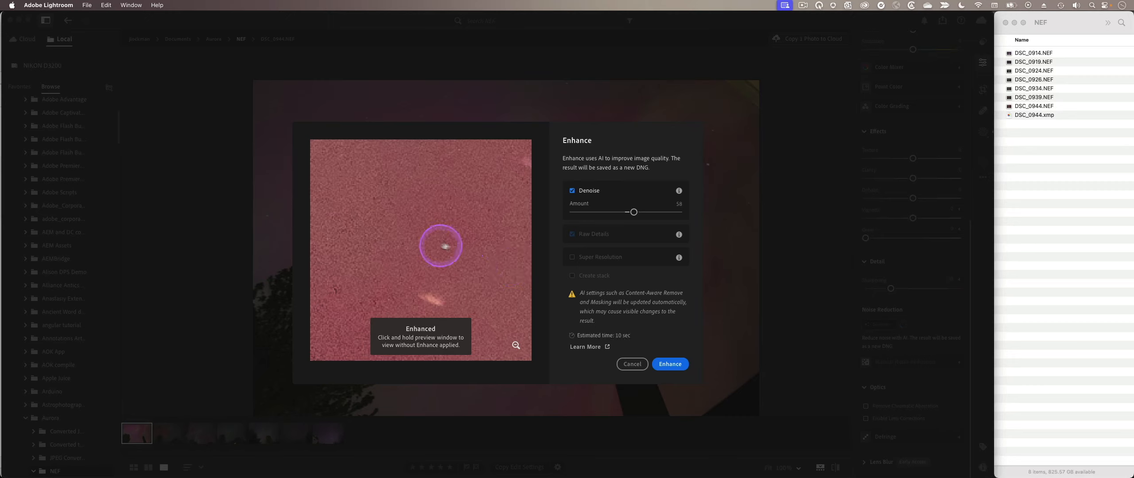
{"action": "left_click_drag", "start_coordinate": [633, 212], "coordinate": [662, 214]}
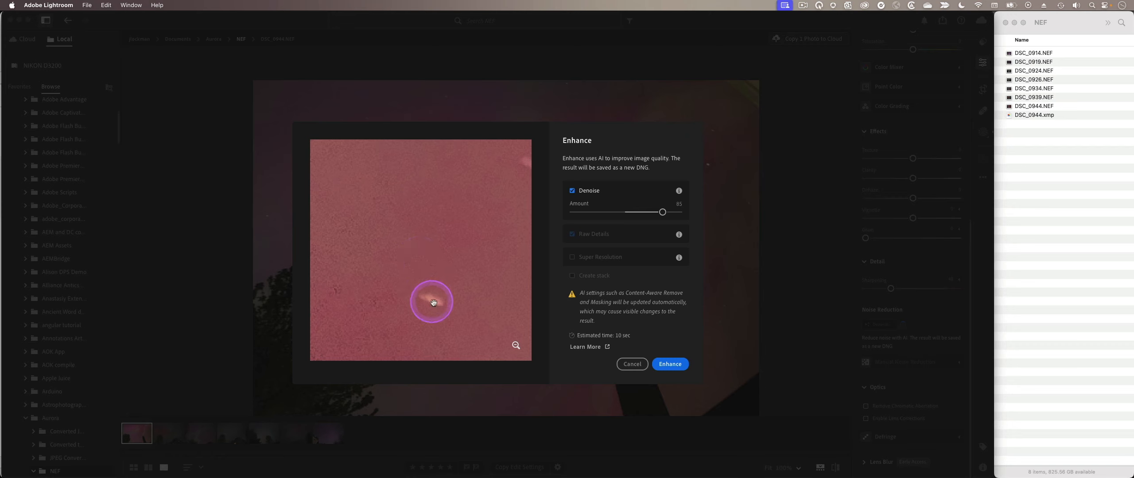
{"action": "left_click_drag", "start_coordinate": [425, 296], "coordinate": [492, 214]}
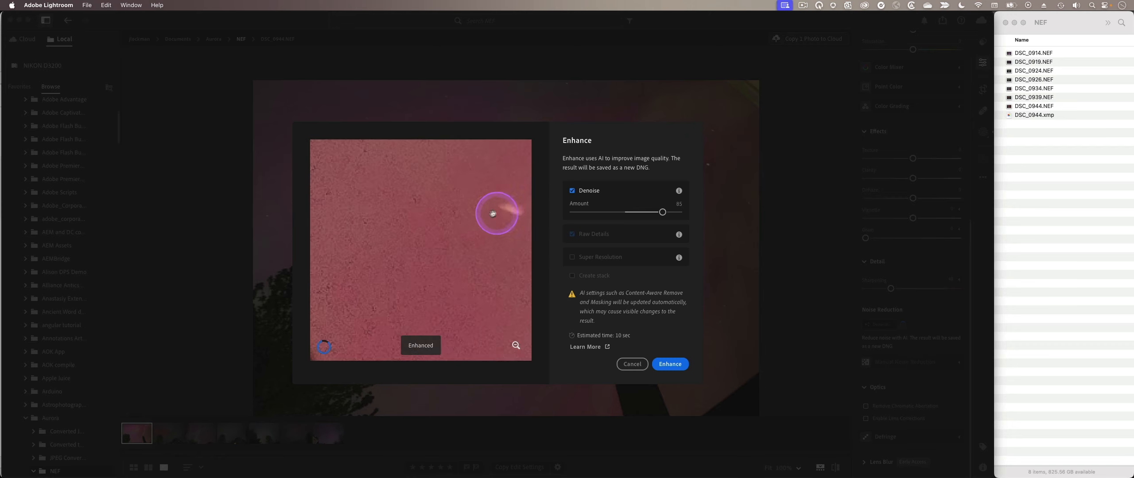
{"action": "left_click_drag", "start_coordinate": [491, 271], "coordinate": [414, 252]}
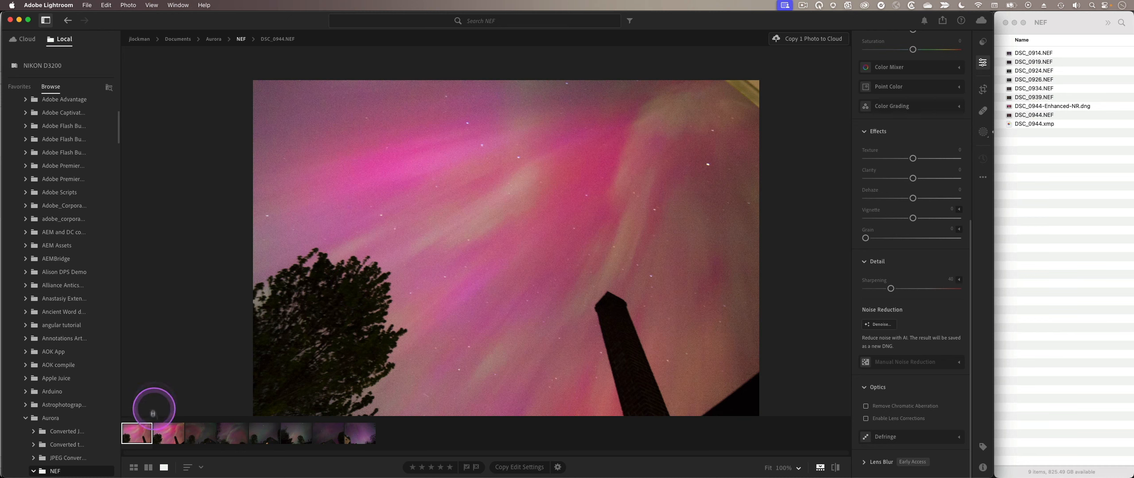
- Compare the noise in DSC_0944-Enhanced-NR.dng with that in the original DSC_0944.NEF
{"action": "left_click", "coordinate": [172, 433]}
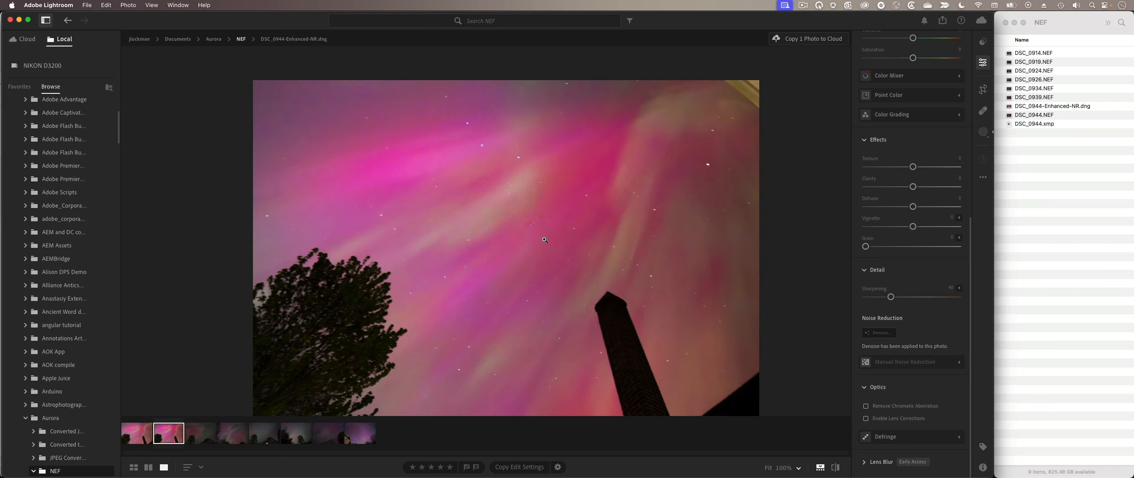
{"action": "left_click", "coordinate": [138, 433]}
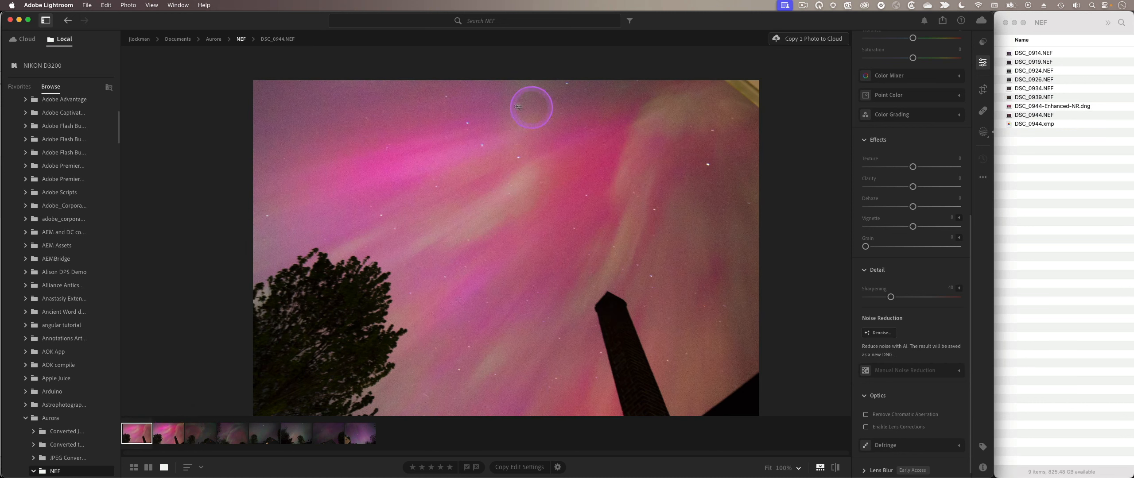
{"action": "left_click", "coordinate": [169, 433]}
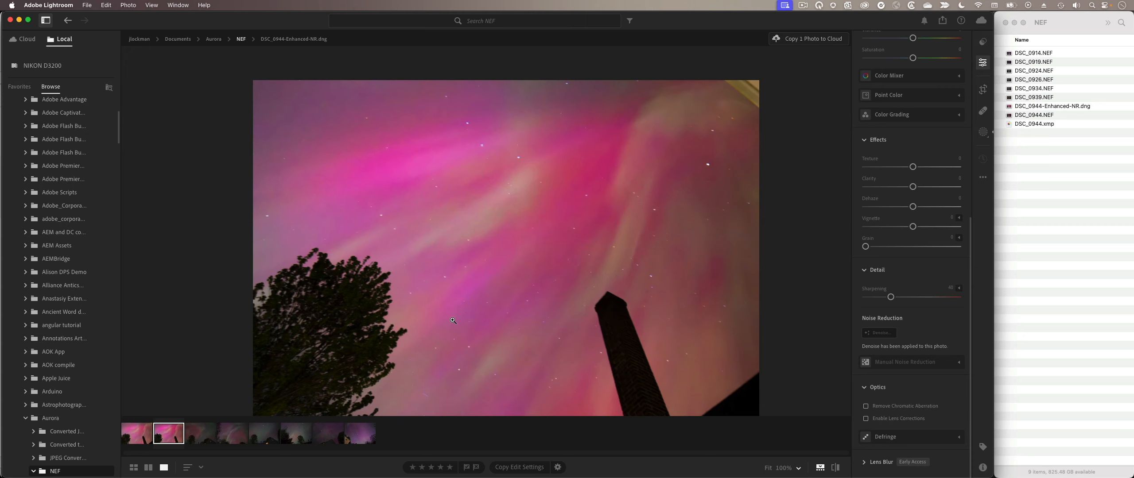
- Open the DSC_0919.NEF photo, create a Sky mask on it and raise the mask's exposure to about +1.7
{"action": "left_click", "coordinate": [238, 436]}
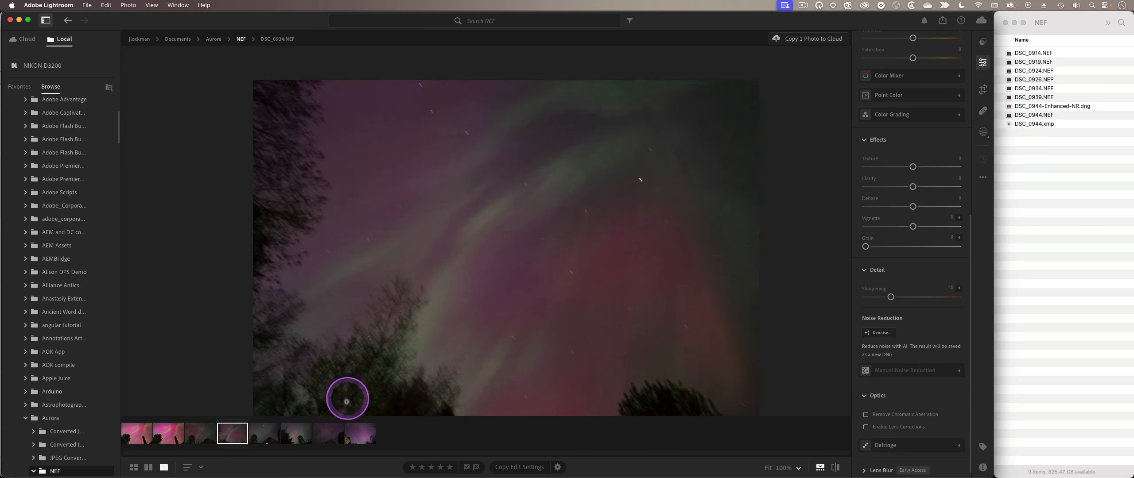
{"action": "left_click", "coordinate": [296, 433]}
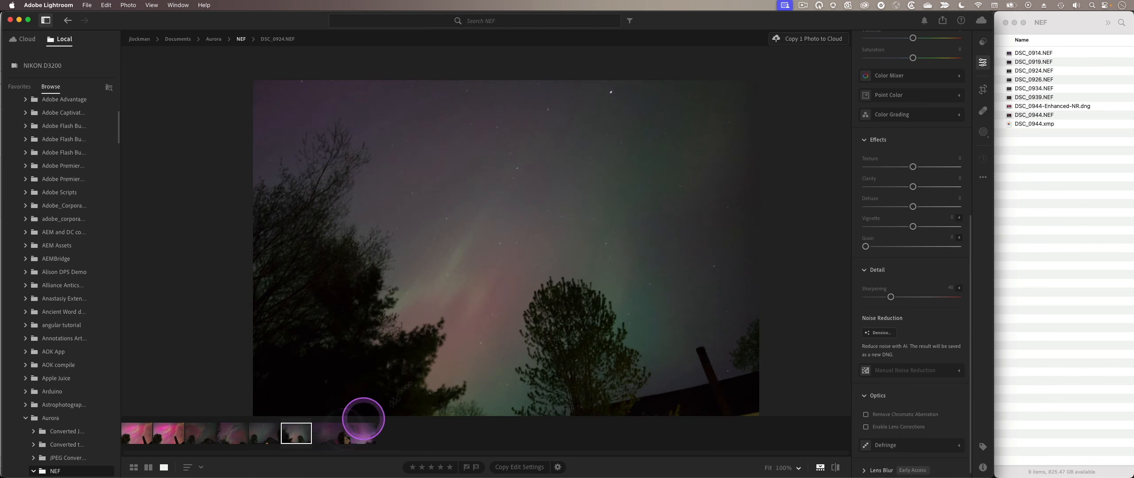
{"action": "left_click", "coordinate": [325, 433]}
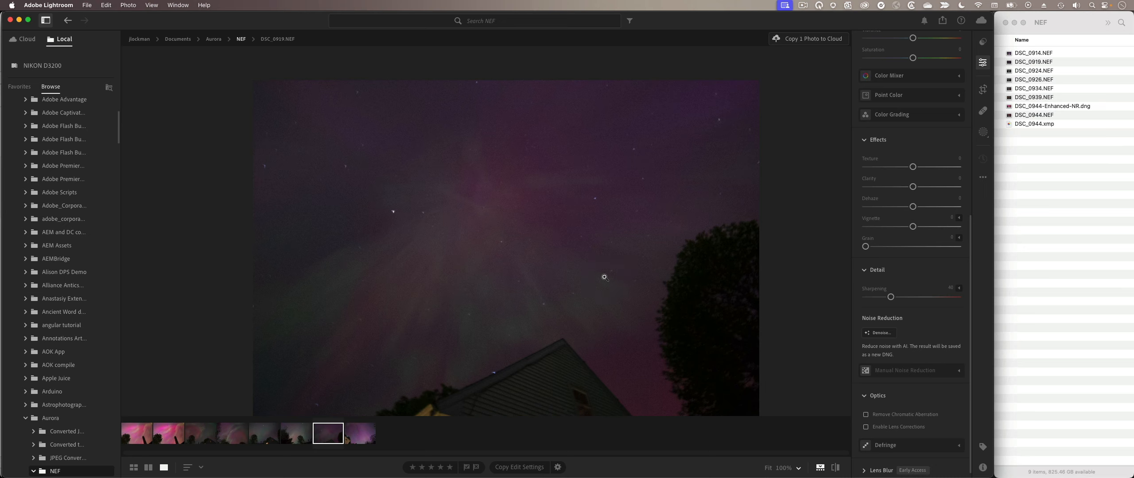
{"action": "left_click", "coordinate": [982, 135]}
{"action": "left_click", "coordinate": [909, 66]}
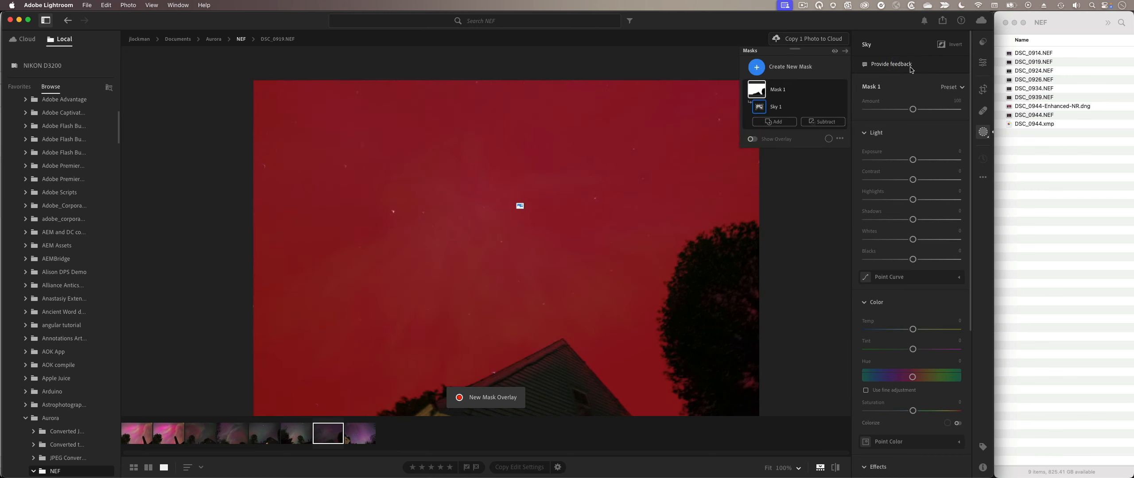
{"action": "left_click_drag", "start_coordinate": [912, 160], "coordinate": [933, 160]}
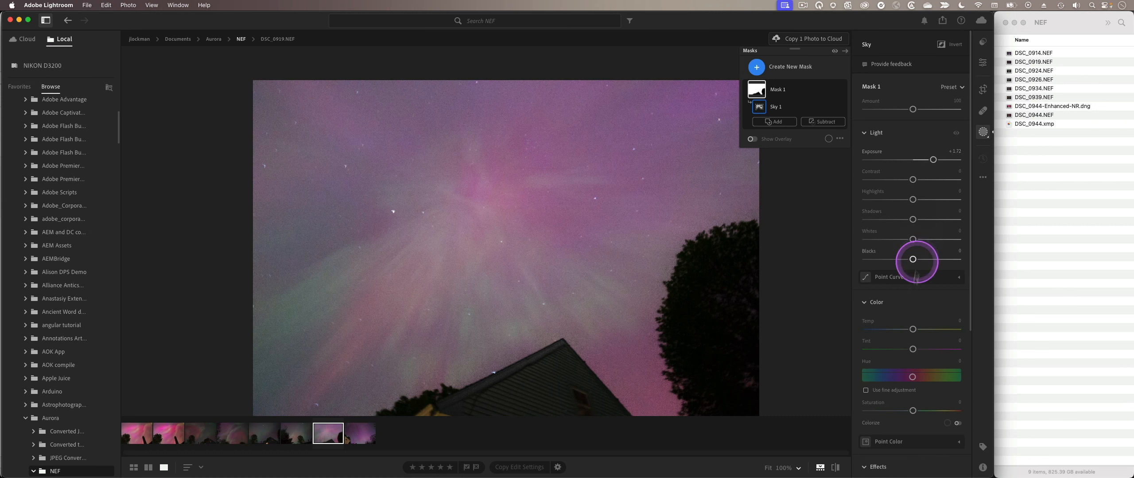
- Raise the sky mask's saturation to about +46 and its dehaze to about +18
{"action": "scroll", "coordinate": [914, 286], "scroll_direction": "down", "scroll_amount": 3}
{"action": "scroll", "coordinate": [915, 286], "scroll_direction": "down", "scroll_amount": 1}
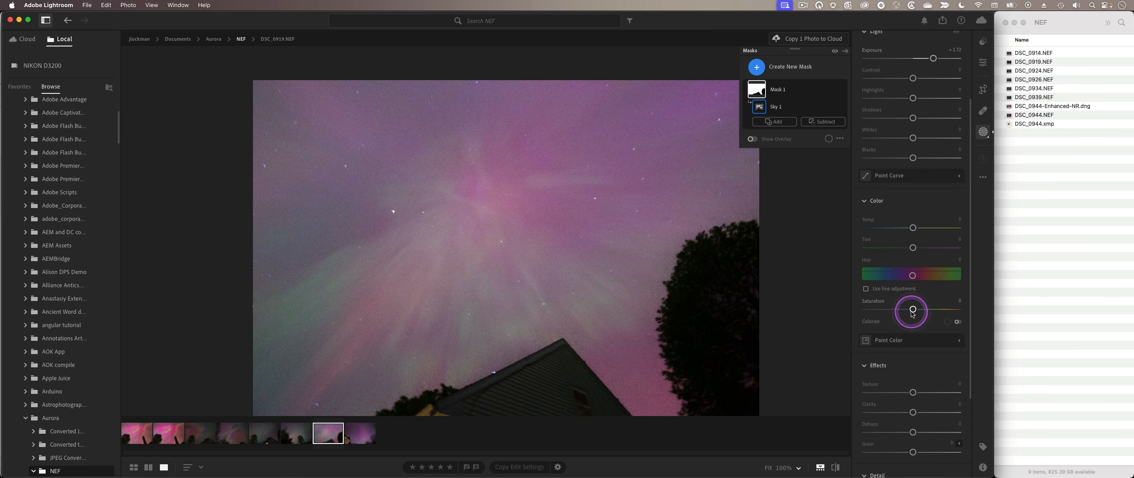
{"action": "left_click_drag", "start_coordinate": [912, 309], "coordinate": [935, 313]}
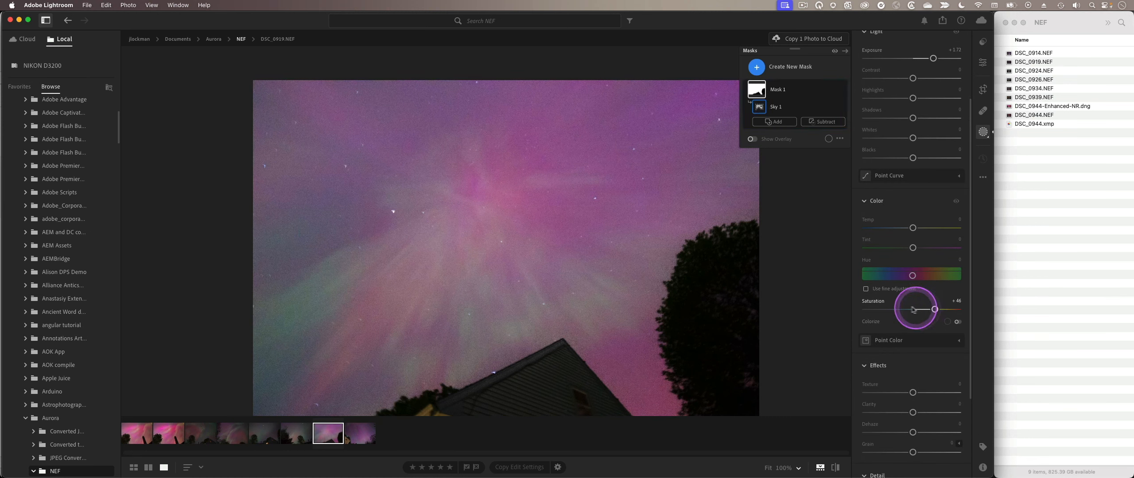
{"action": "scroll", "coordinate": [908, 309], "scroll_direction": "down", "scroll_amount": 1}
{"action": "scroll", "coordinate": [908, 309], "scroll_direction": "down", "scroll_amount": 2}
{"action": "left_click_drag", "start_coordinate": [912, 371], "coordinate": [922, 372]}
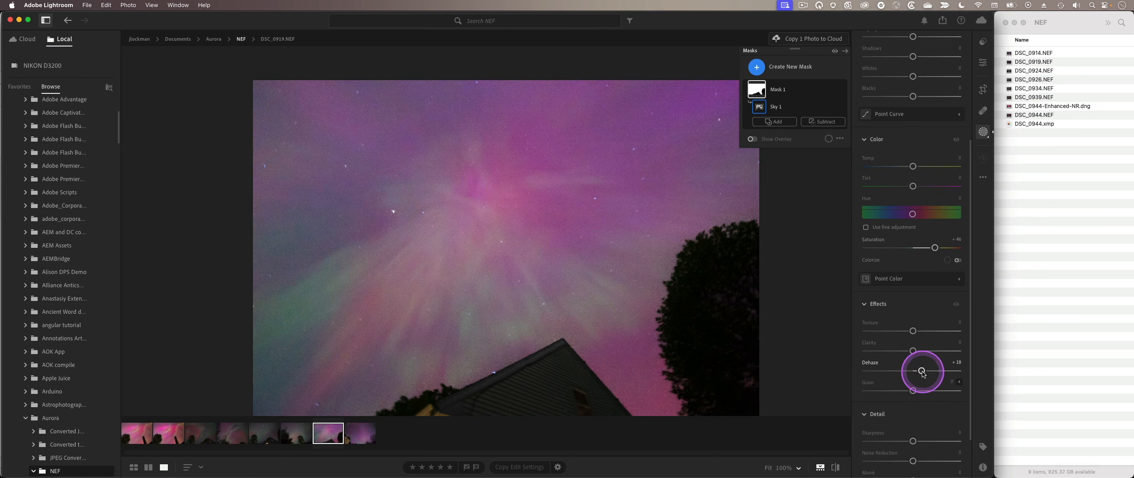
- Apply AI Denoise with an amount of 85 to DSC_0919.NEF and save the result as a new DNG
{"action": "scroll", "coordinate": [903, 359], "scroll_direction": "down", "scroll_amount": 3}
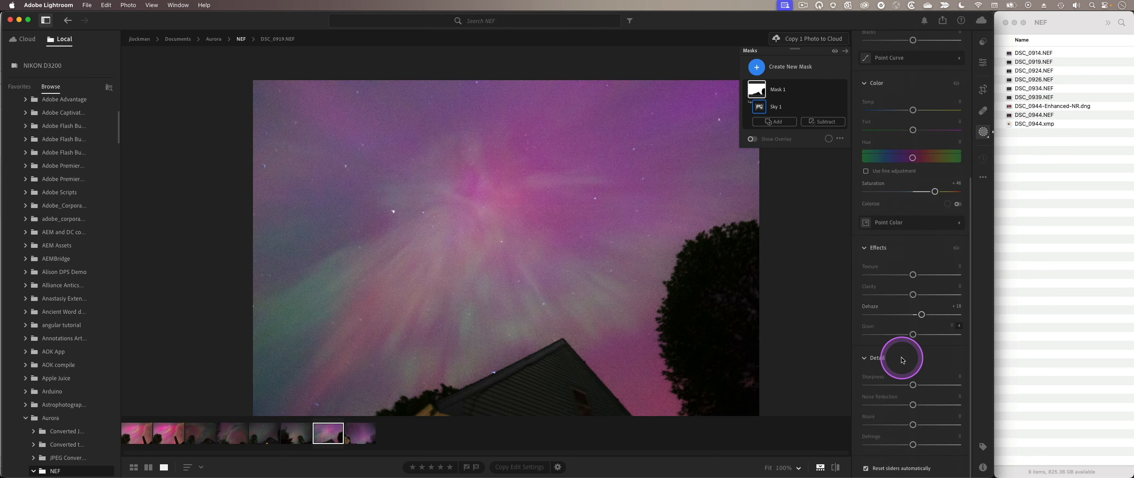
{"action": "scroll", "coordinate": [914, 389], "scroll_direction": "up", "scroll_amount": 5}
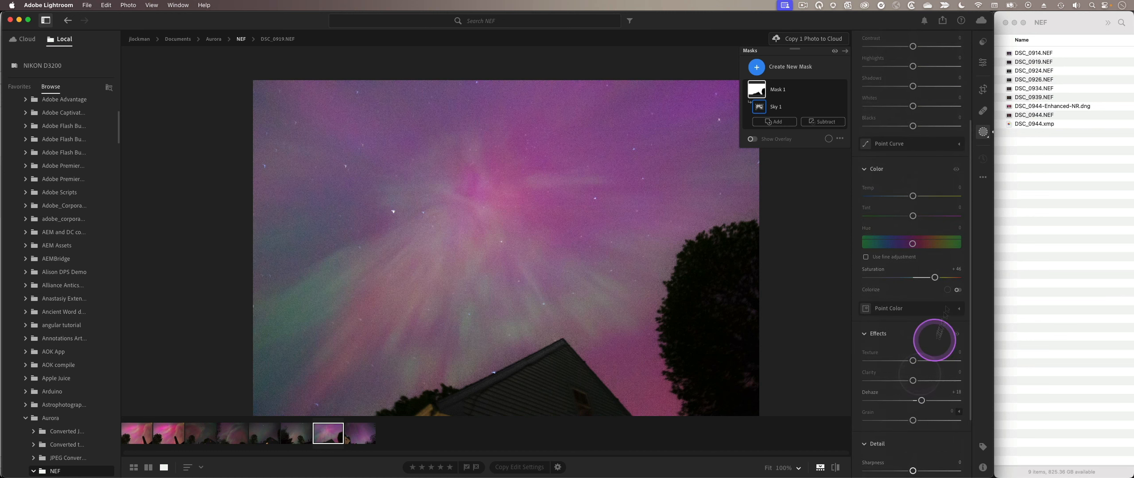
{"action": "left_click", "coordinate": [983, 64]}
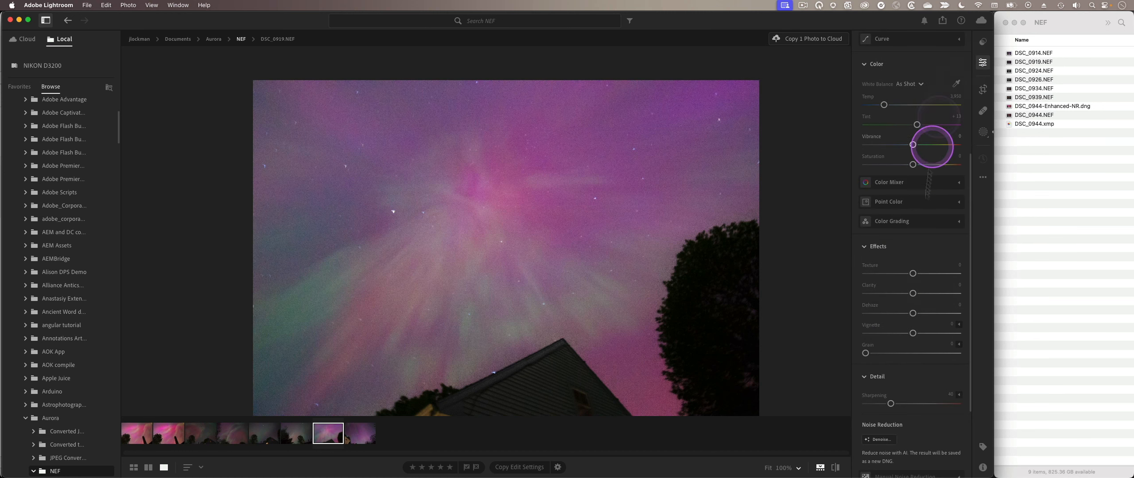
{"action": "scroll", "coordinate": [913, 348], "scroll_direction": "down", "scroll_amount": 3}
{"action": "left_click", "coordinate": [881, 325]}
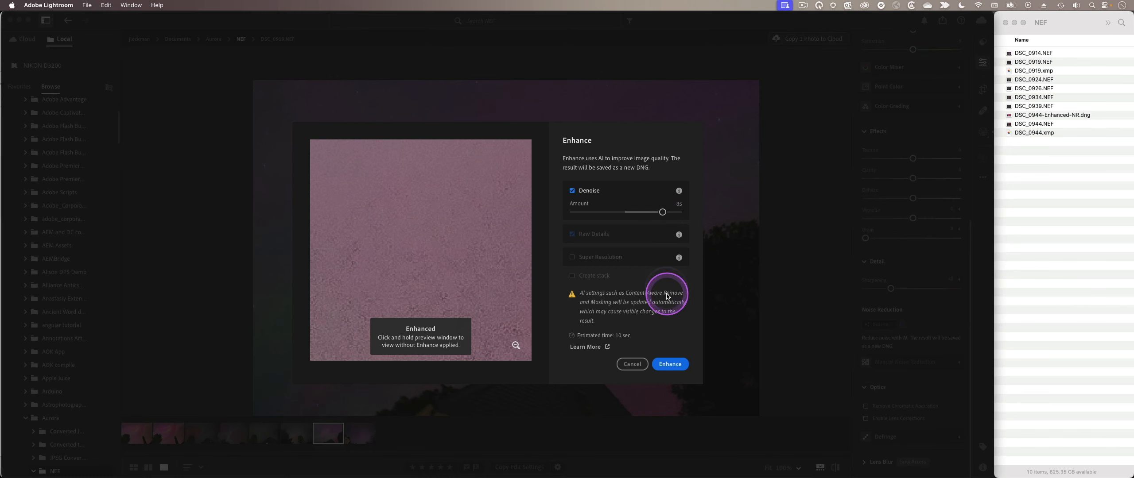
{"action": "left_click", "coordinate": [670, 364]}
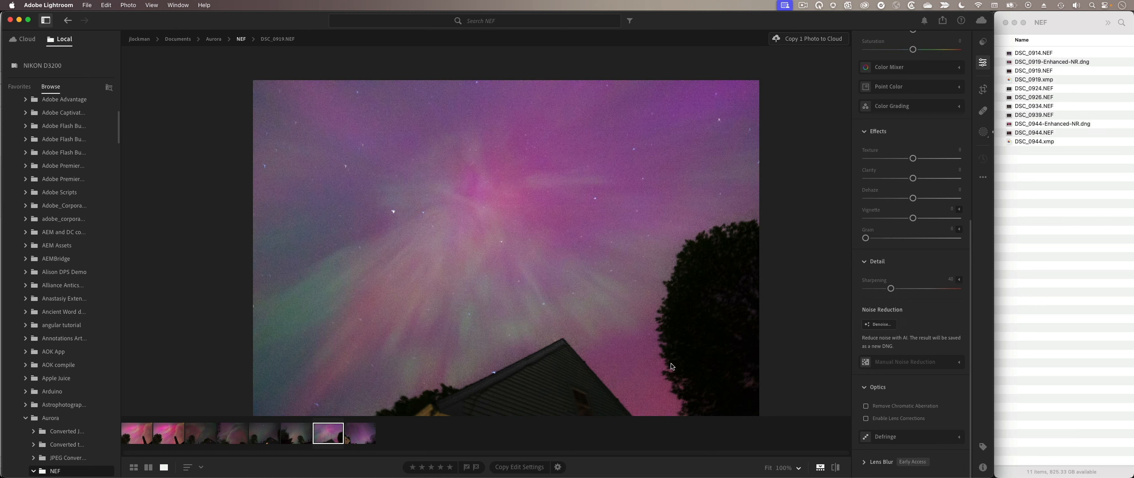
- Compare DSC_0919-Enhanced-NR.dng with the original DSC_0919.NEF and examine the denoised sky and stars up close
{"action": "left_click", "coordinate": [359, 436]}
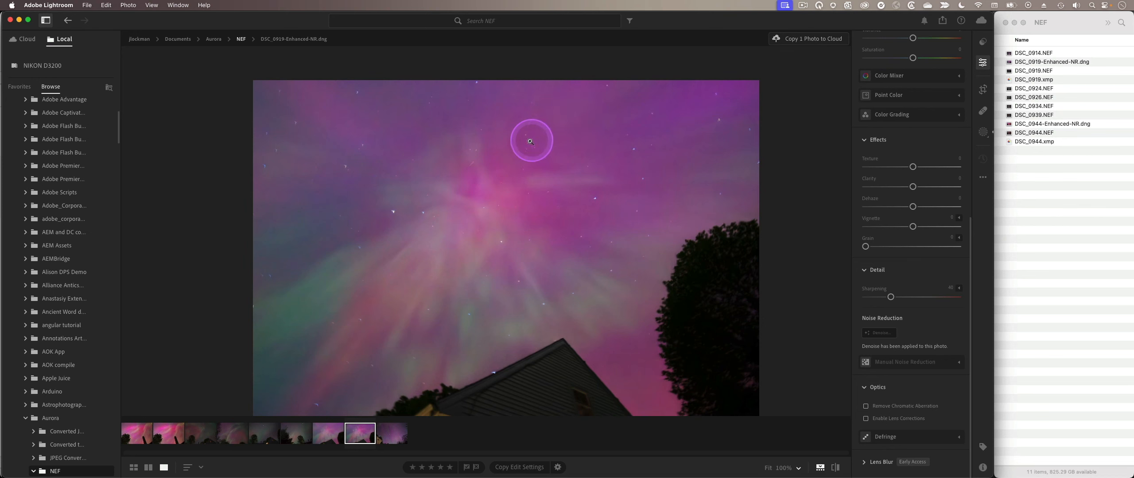
{"action": "left_click", "coordinate": [334, 433]}
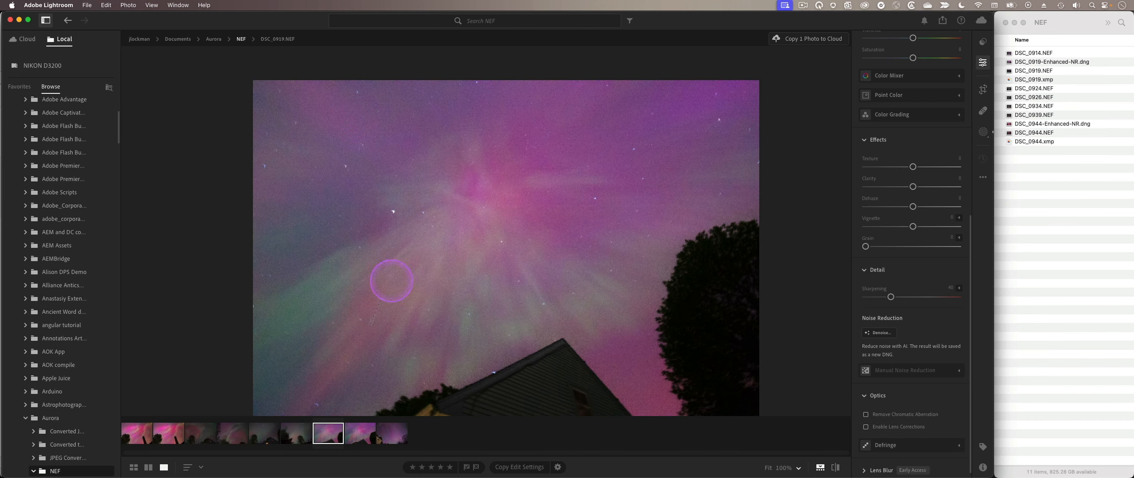
{"action": "left_click", "coordinate": [357, 431]}
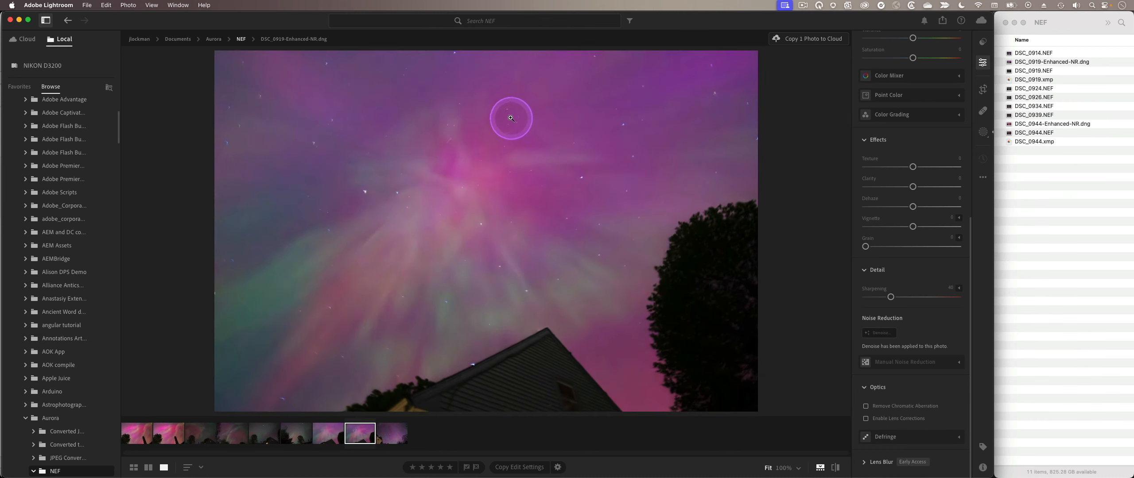
{"action": "left_click", "coordinate": [567, 167]}
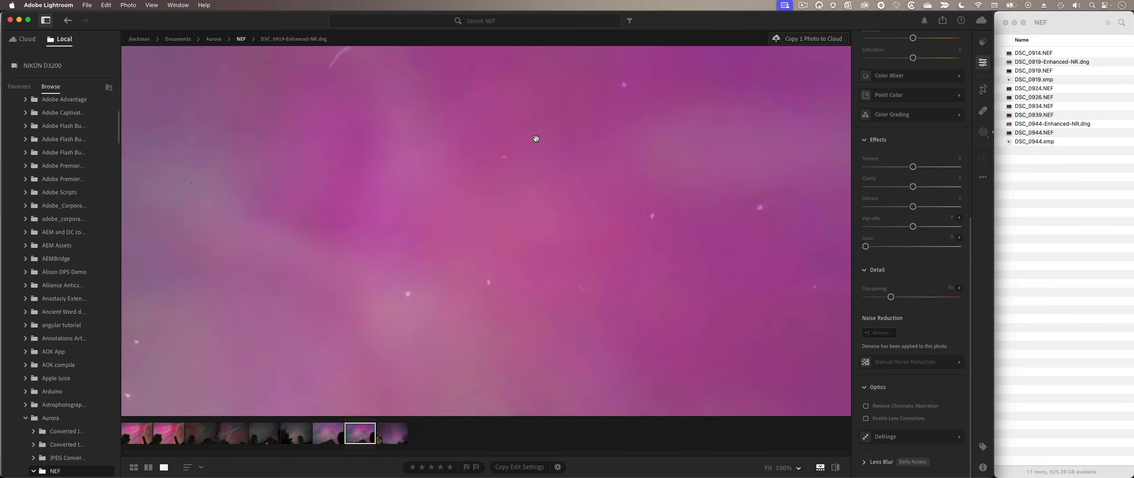
{"action": "scroll", "coordinate": [536, 139], "scroll_direction": "up", "scroll_amount": 3}
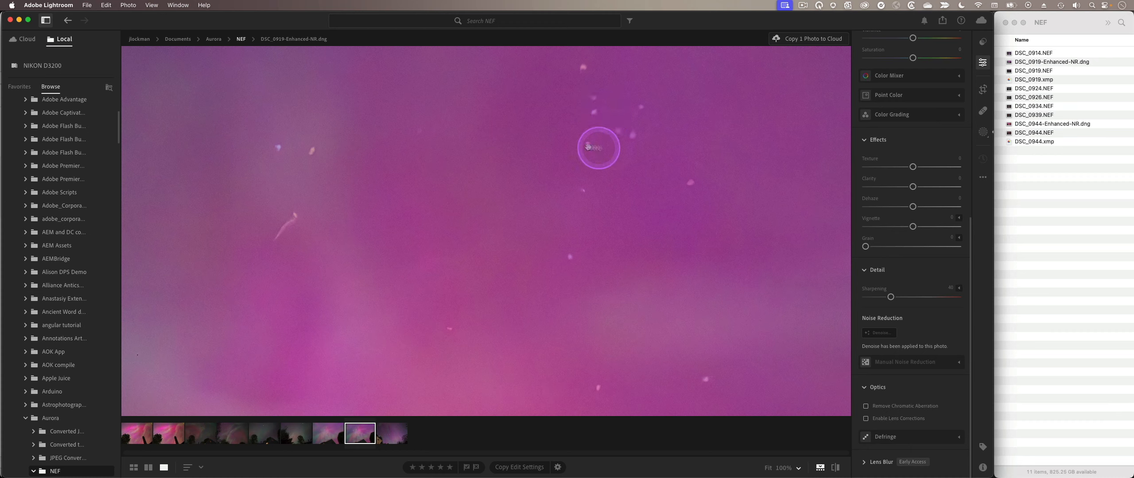
{"action": "left_click", "coordinate": [434, 205]}
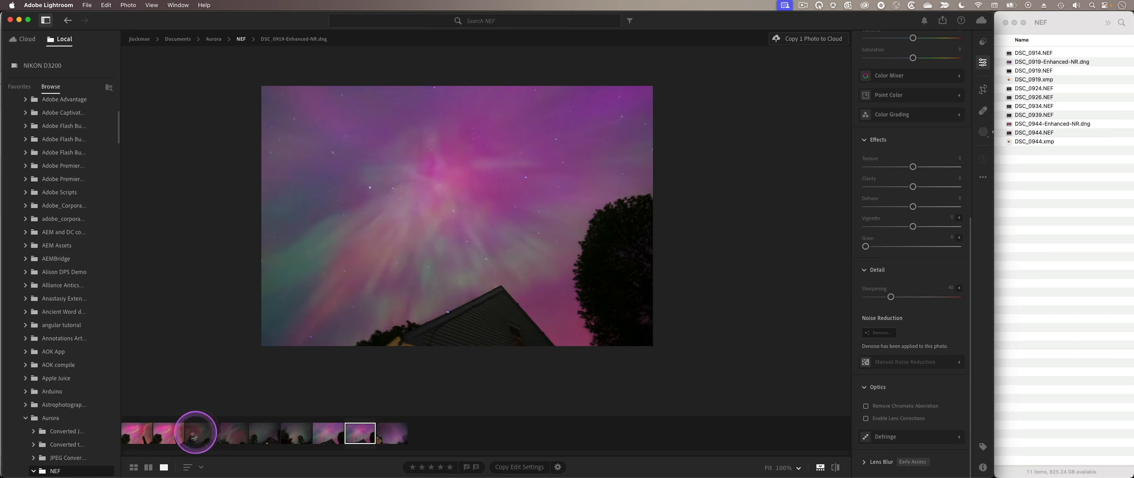
- Select DSC_0944-Enhanced-NR.dng and DSC_0919-Enhanced-NR.dng and start exporting both as full-size JPGs at 100% quality with all metadata
{"action": "left_click", "coordinate": [167, 436]}
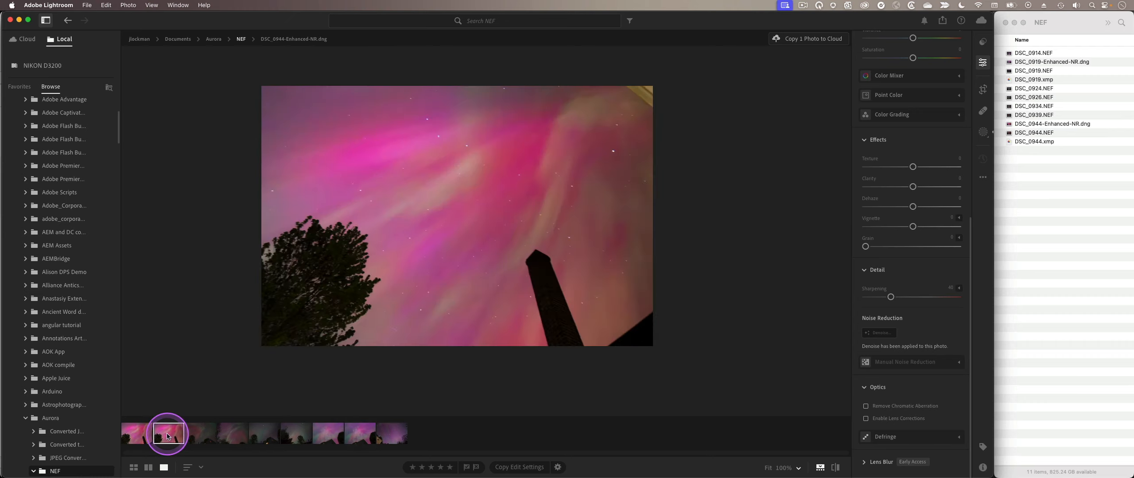
{"action": "right_click", "coordinate": [363, 434]}
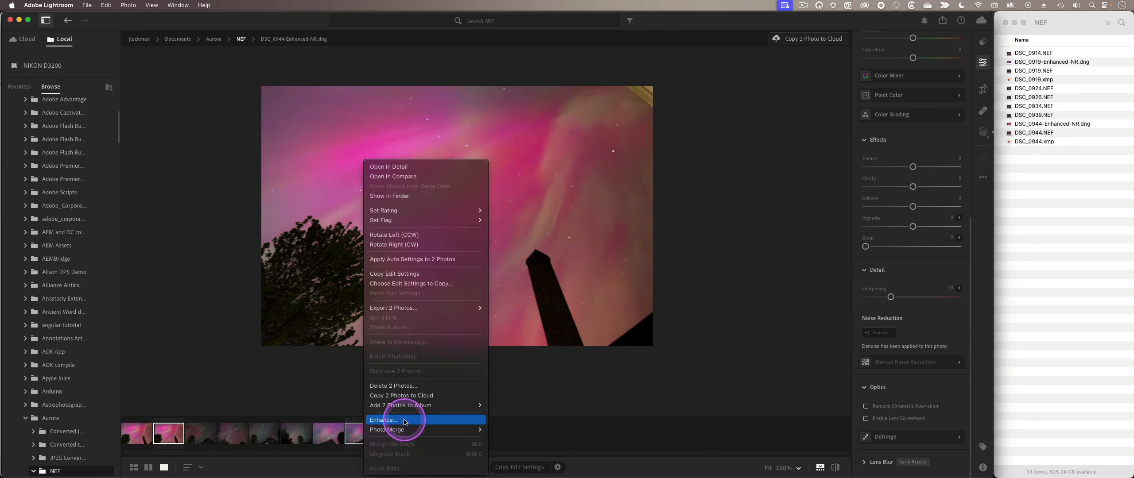
{"action": "mouse_move", "coordinate": [421, 308]}
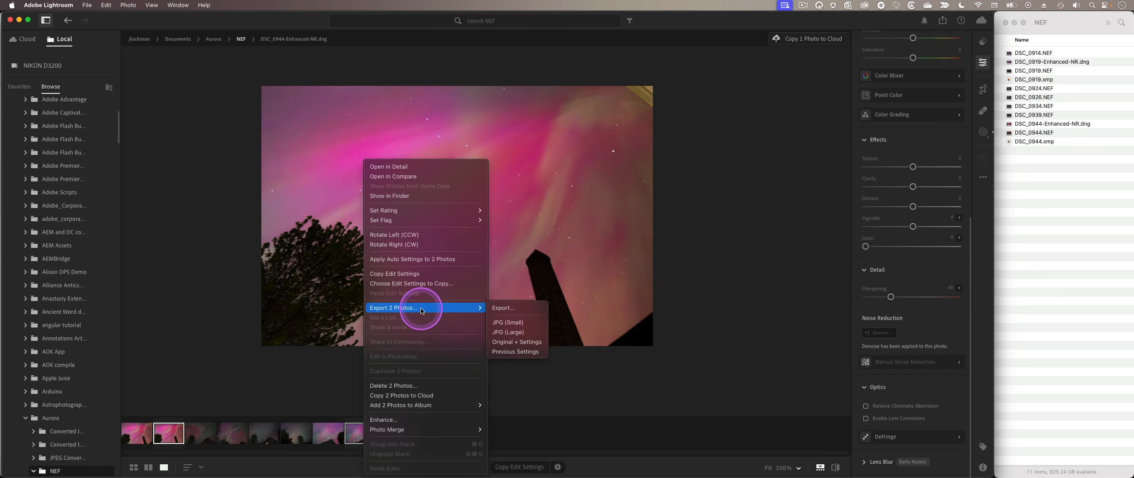
{"action": "left_click", "coordinate": [506, 310]}
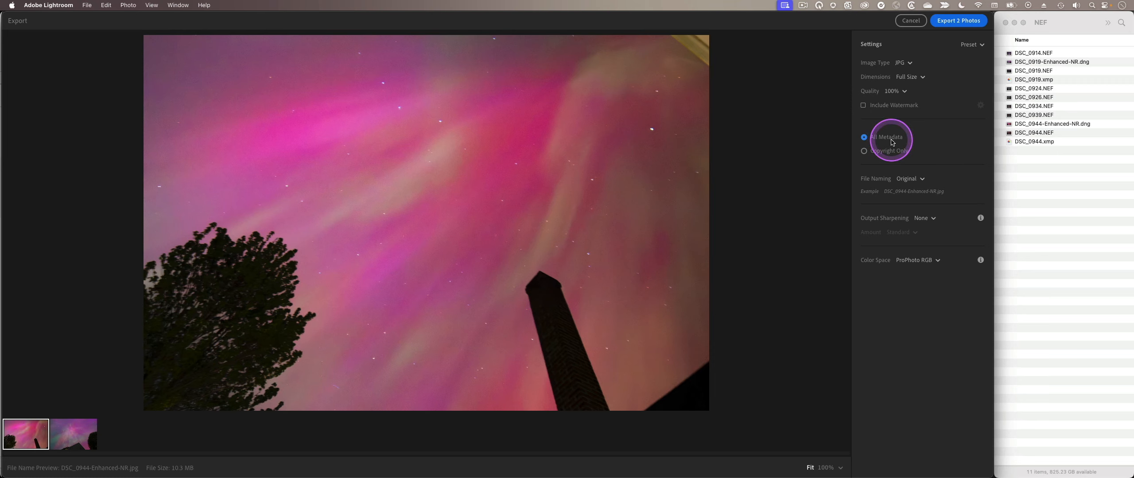
{"action": "left_click", "coordinate": [957, 22]}
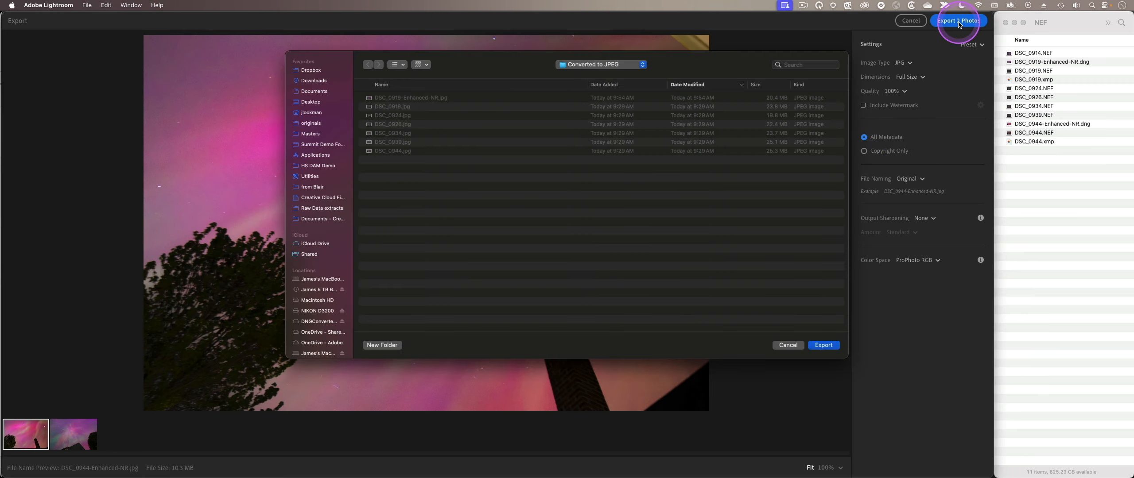
- Create a folder named jpeg inside Aurora's NEF folder and export the two photos into it
{"action": "left_click", "coordinate": [384, 346]}
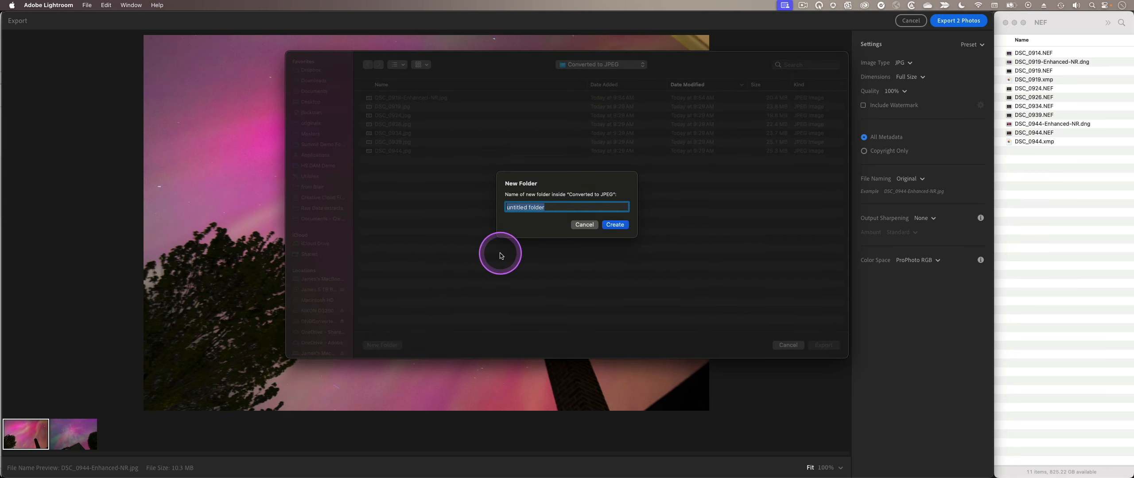
{"action": "left_click", "coordinate": [585, 224]}
{"action": "left_click", "coordinate": [601, 66]}
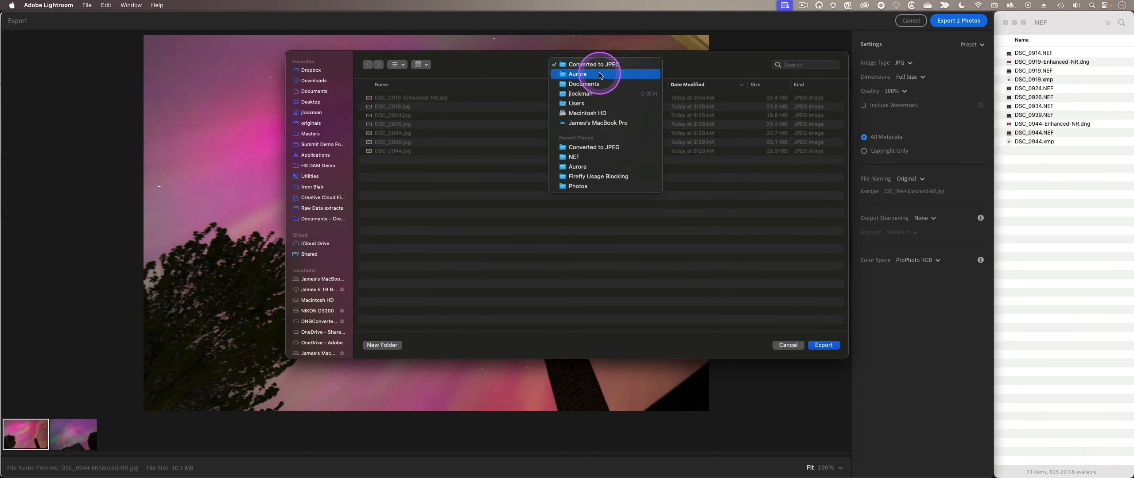
{"action": "left_click", "coordinate": [591, 72]}
{"action": "double_click", "coordinate": [375, 98]}
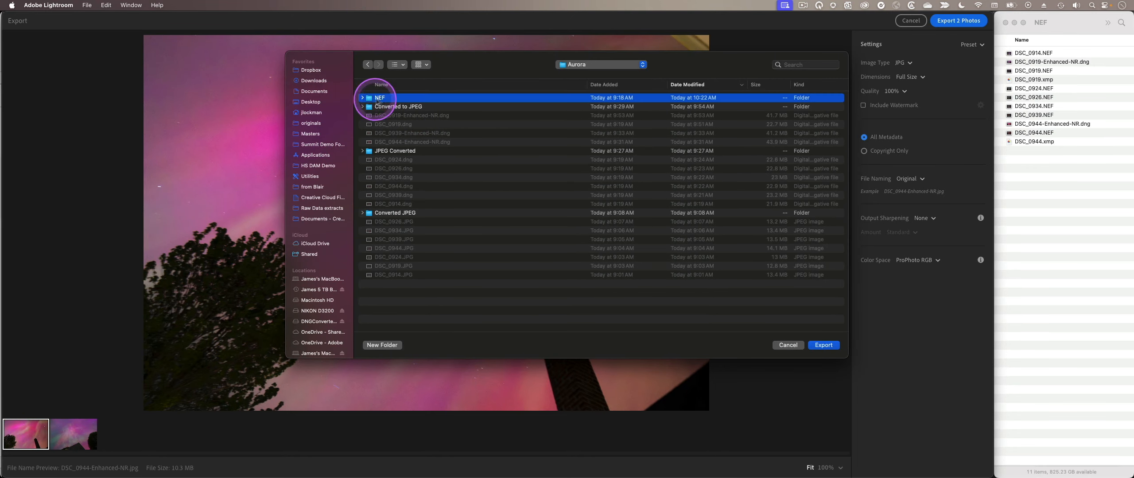
{"action": "left_click", "coordinate": [383, 346]}
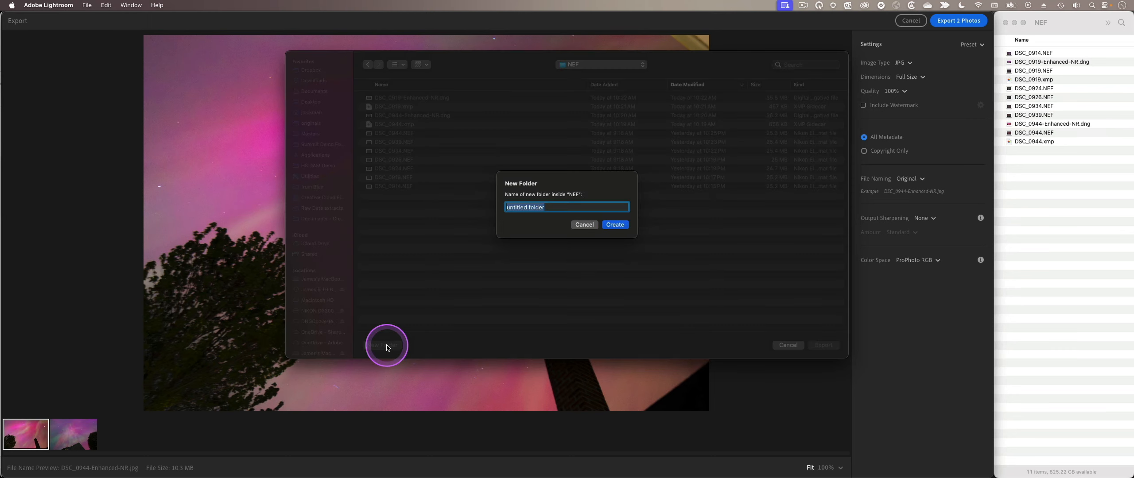
{"action": "type", "text": "jpe"}
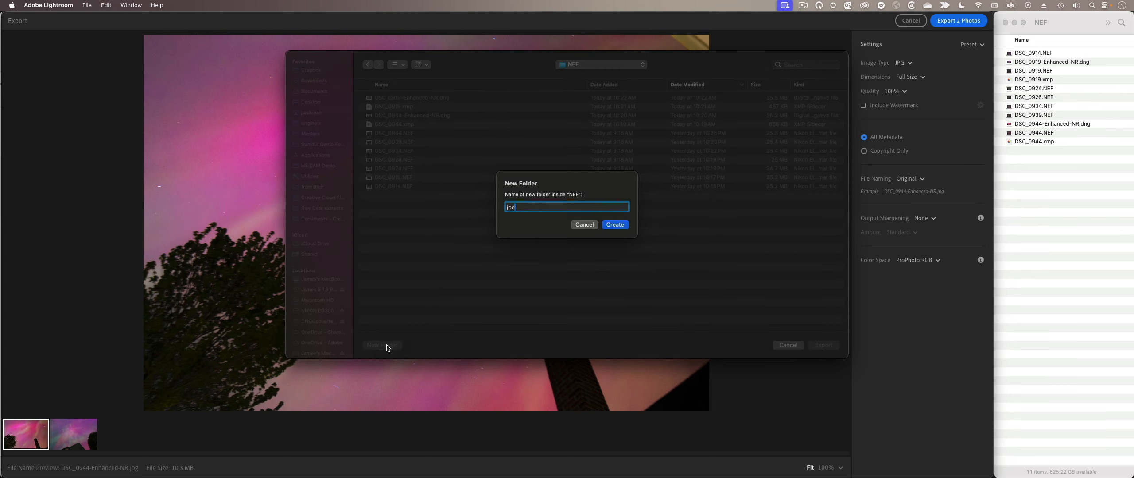
{"action": "type", "text": "g"}
{"action": "key", "text": "Return"}
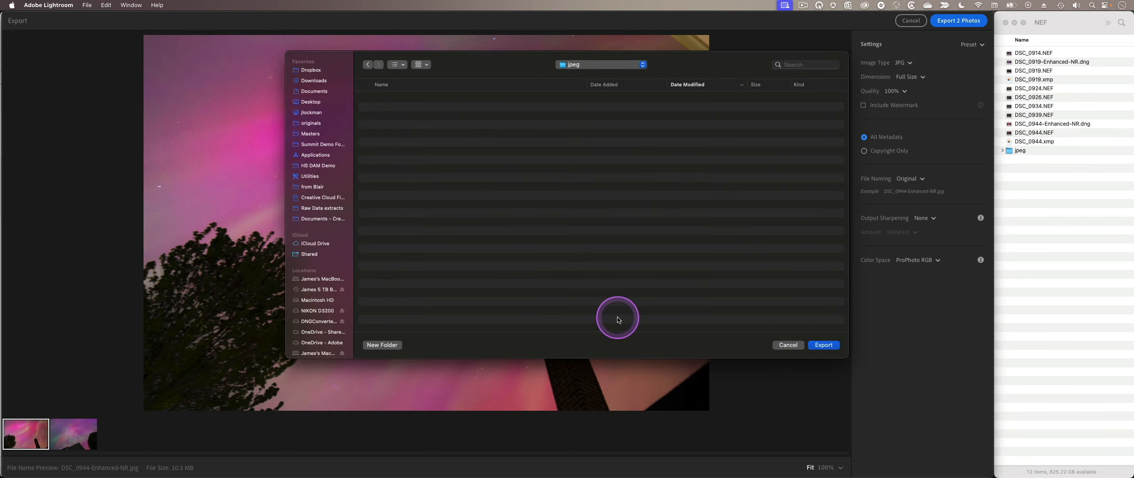
{"action": "left_click", "coordinate": [823, 346]}
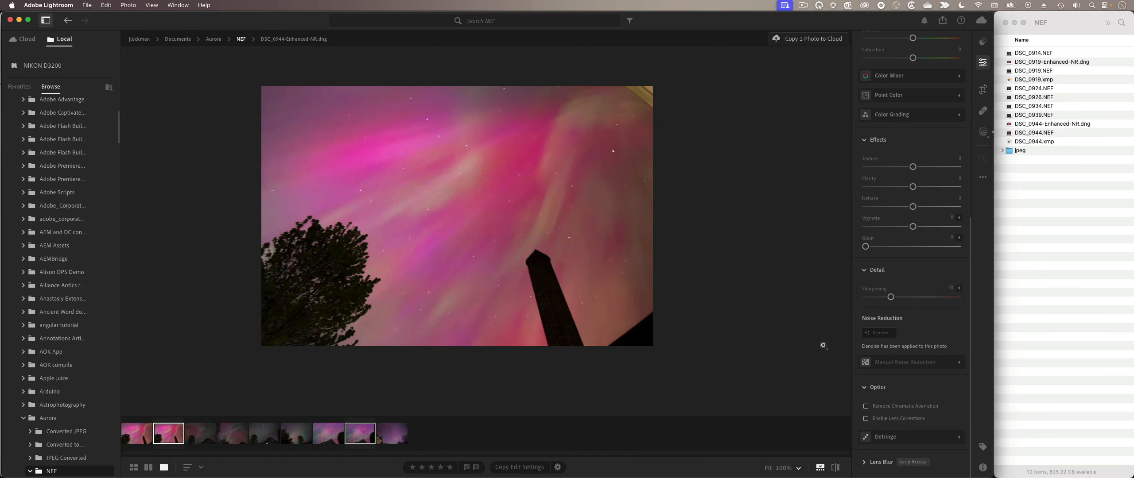
- Switch to Finder, open the jpeg folder and preview DSC_0919-Enhanced-NR.jpg, inspecting its sky up close
{"action": "double_click", "coordinate": [1010, 151]}
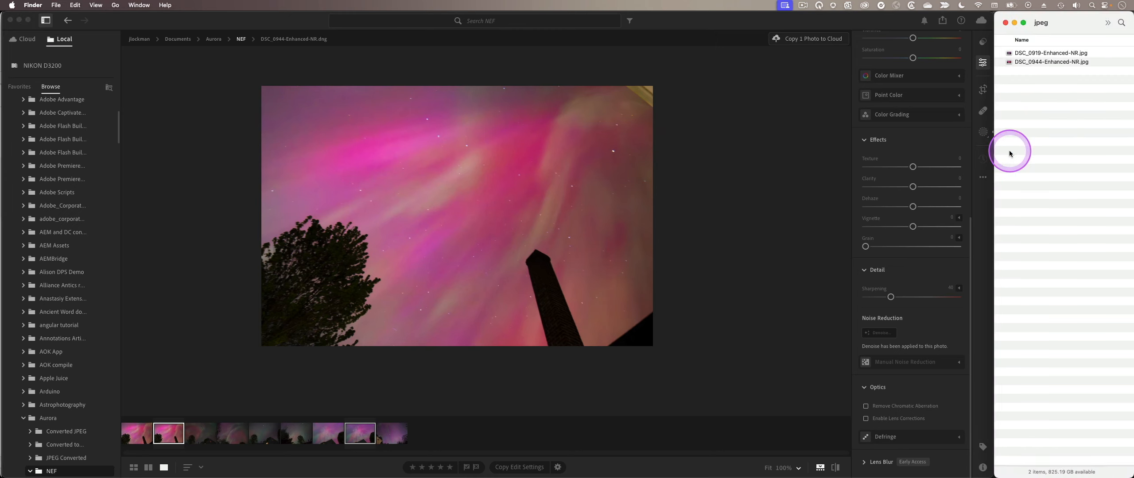
{"action": "left_click", "coordinate": [1010, 55]}
{"action": "key", "text": "space"}
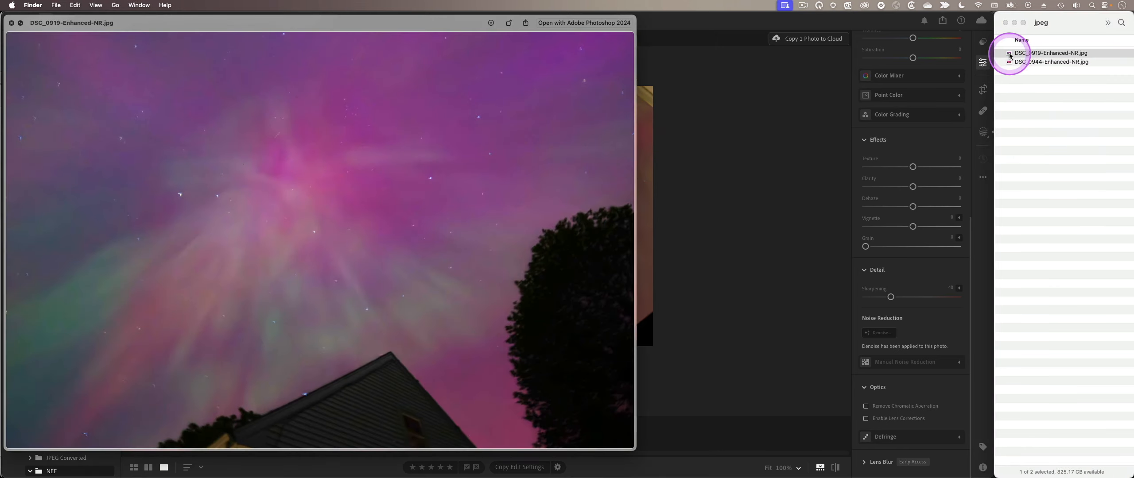
{"action": "left_click", "coordinate": [323, 173]}
{"action": "scroll", "coordinate": [324, 173], "scroll_direction": "down", "scroll_amount": 2}
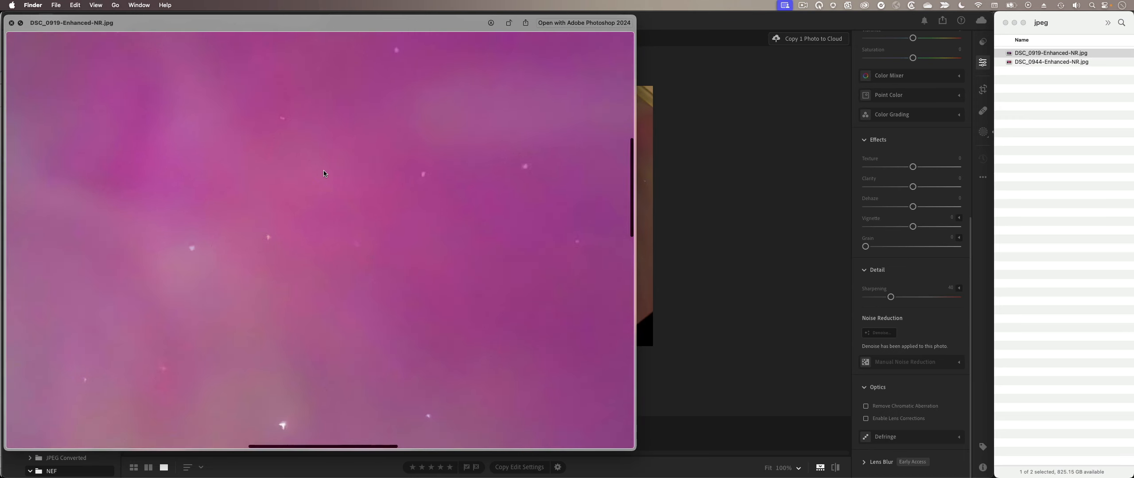
{"action": "scroll", "coordinate": [324, 173], "scroll_direction": "down", "scroll_amount": 5}
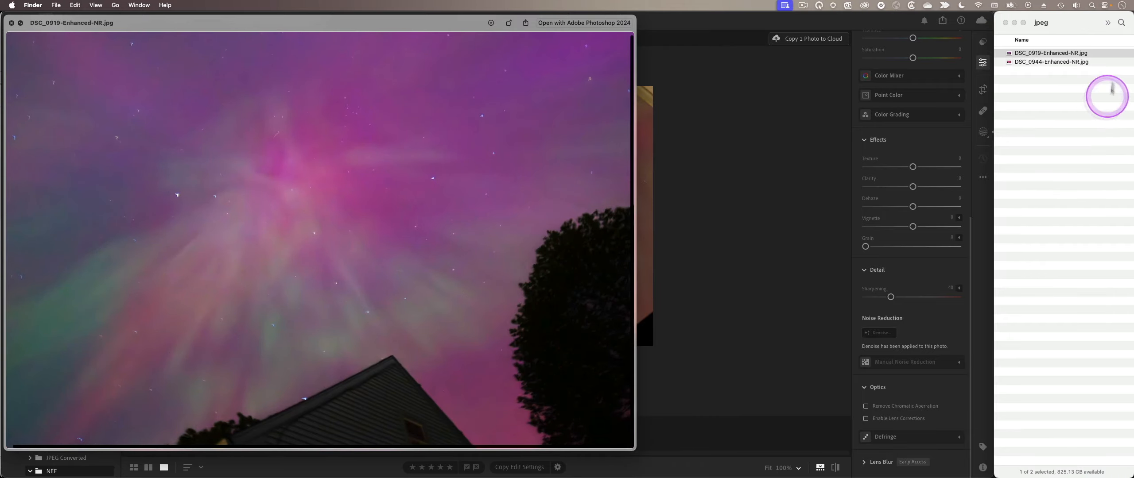
- Preview DSC_0944-Enhanced-NR.jpg, examine its stars and sky up close, close the preview and return to Lightroom
{"action": "left_click", "coordinate": [1069, 64]}
{"action": "left_click", "coordinate": [1067, 62]}
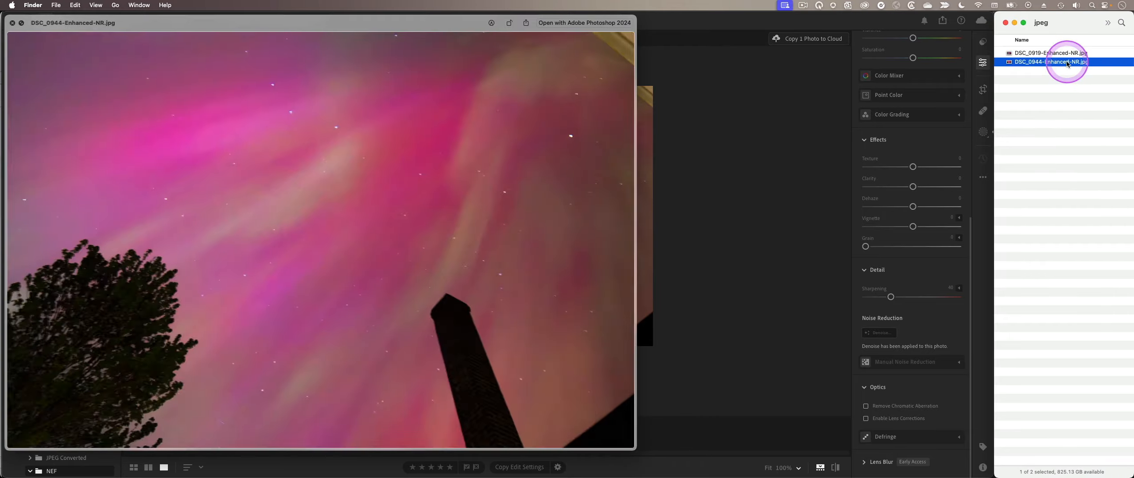
{"action": "key", "text": "space"}
{"action": "key", "text": "space"}
{"action": "left_click", "coordinate": [376, 207]}
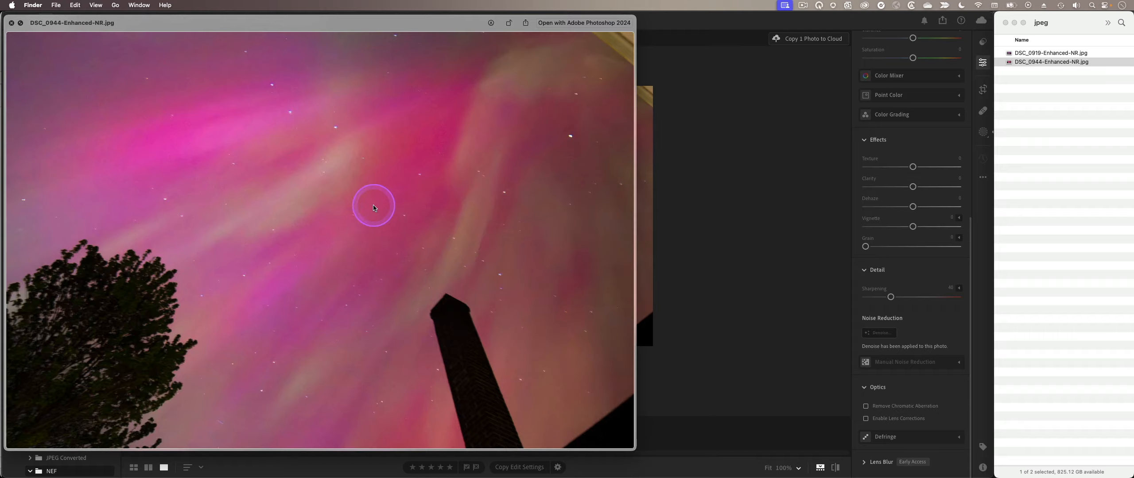
{"action": "scroll", "coordinate": [373, 206], "scroll_direction": "up", "scroll_amount": 5}
{"action": "scroll", "coordinate": [414, 199], "scroll_direction": "up", "scroll_amount": 2}
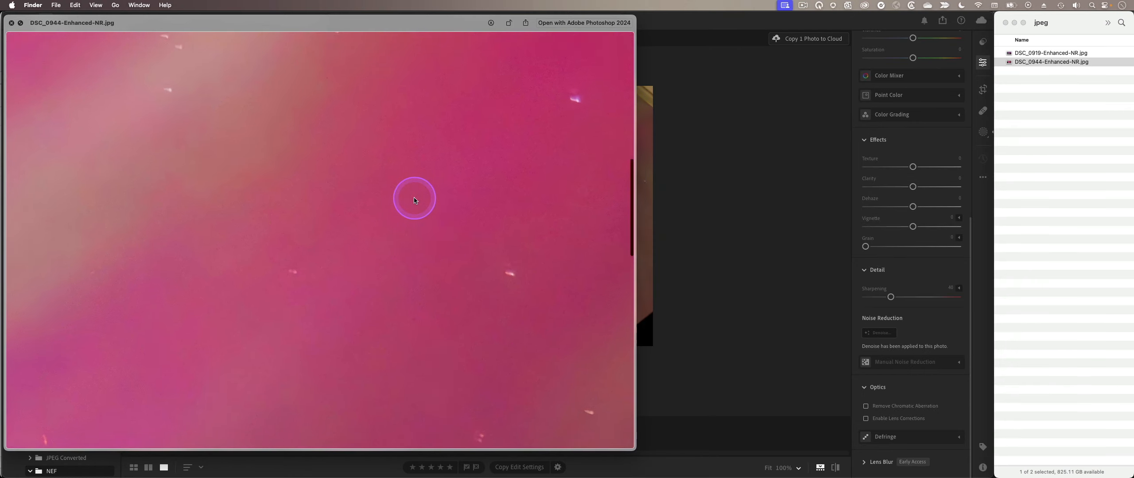
{"action": "scroll", "coordinate": [414, 200], "scroll_direction": "up", "scroll_amount": 5}
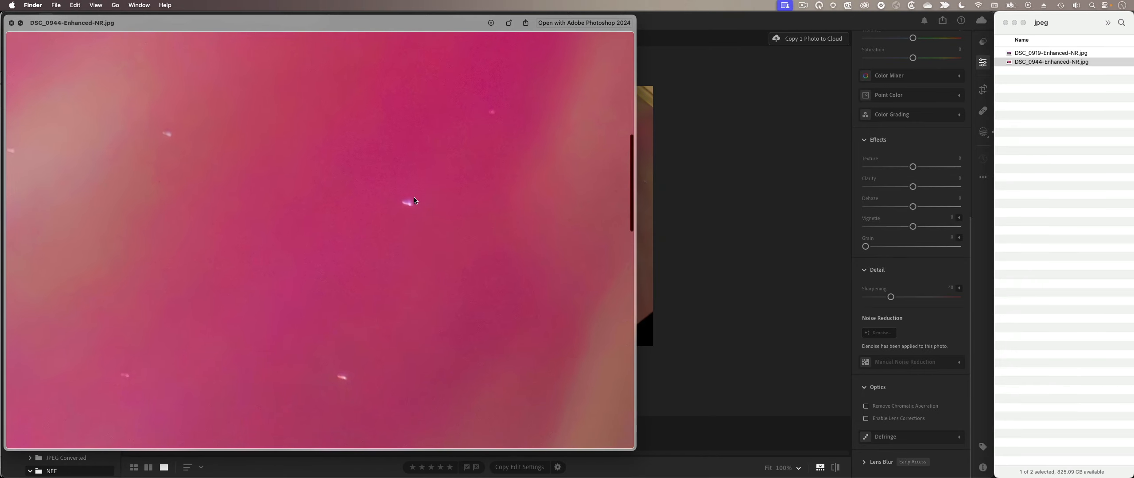
{"action": "scroll", "coordinate": [414, 201], "scroll_direction": "left", "scroll_amount": 5}
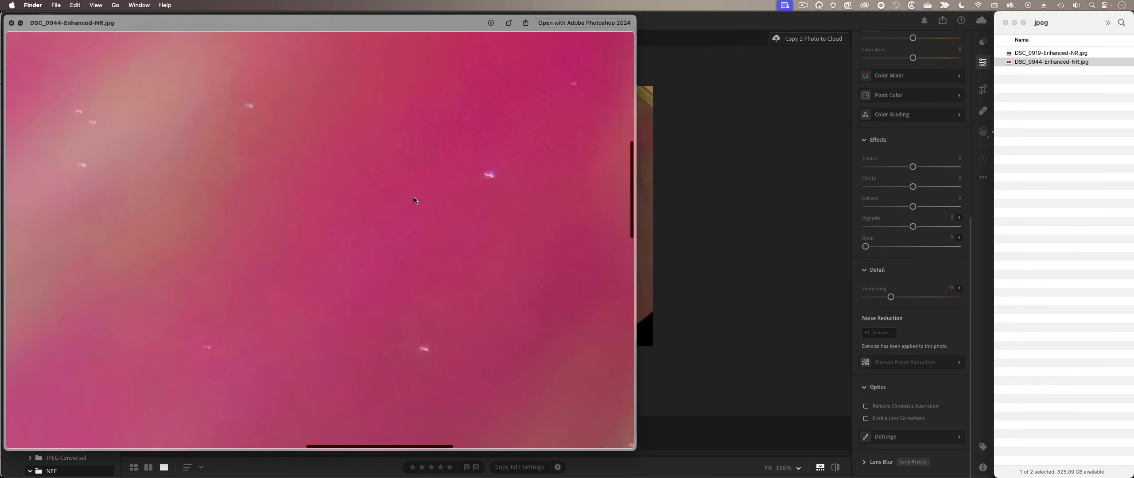
{"action": "left_click", "coordinate": [12, 22]}
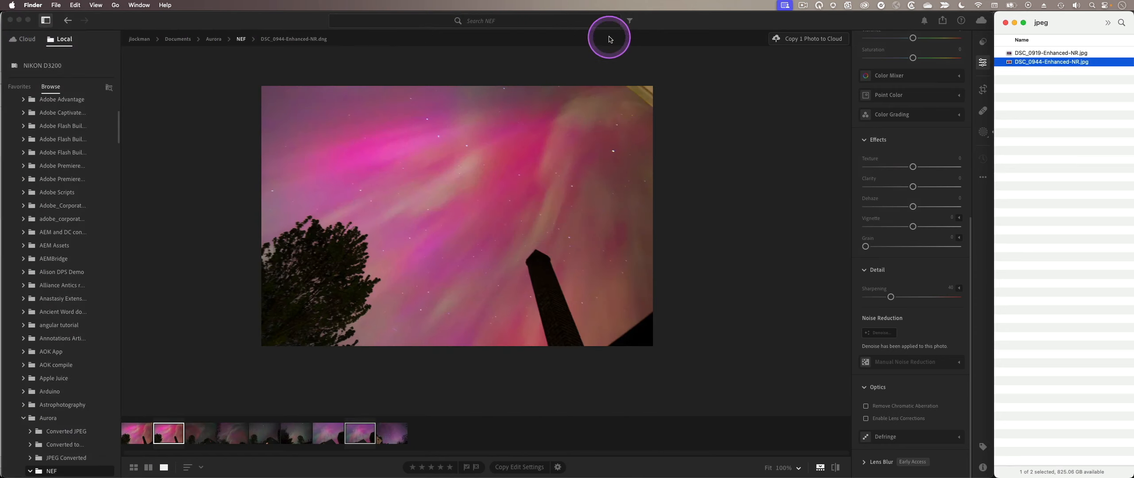
{"action": "left_click", "coordinate": [740, 22]}
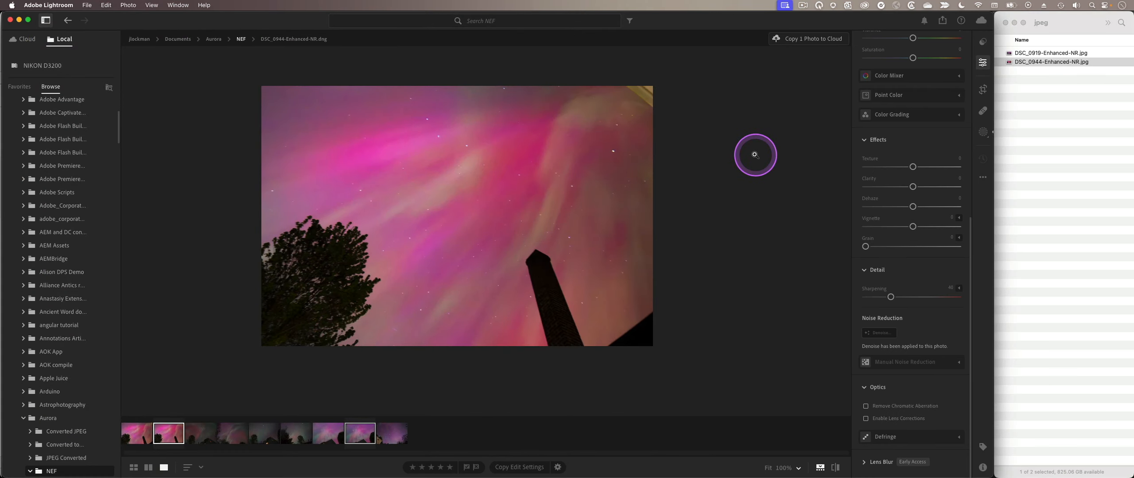